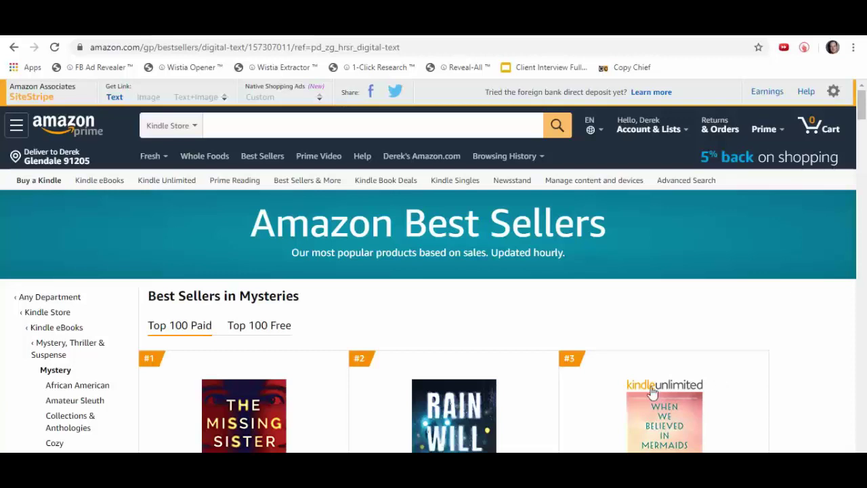
Step: Run the KDSPY extension on the Best Sellers in Mysteries page, pull results 21-40, and review the extended book list
scroll(240, 315, "down", 3)
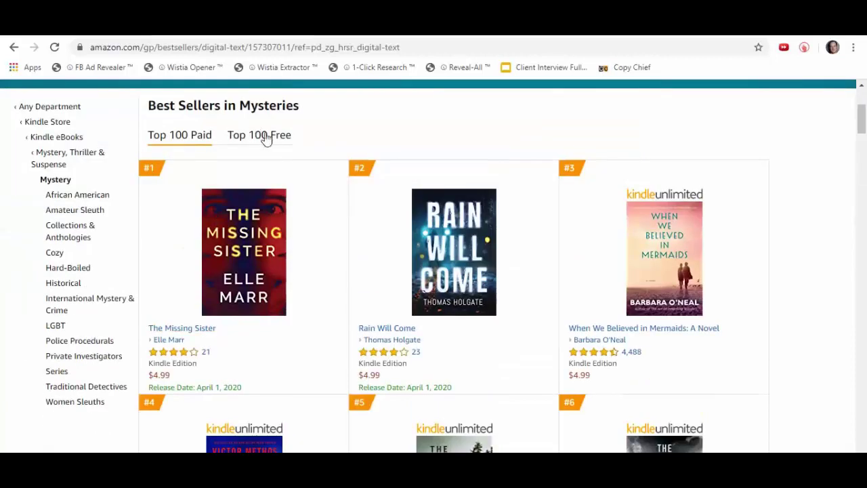
left_click(854, 47)
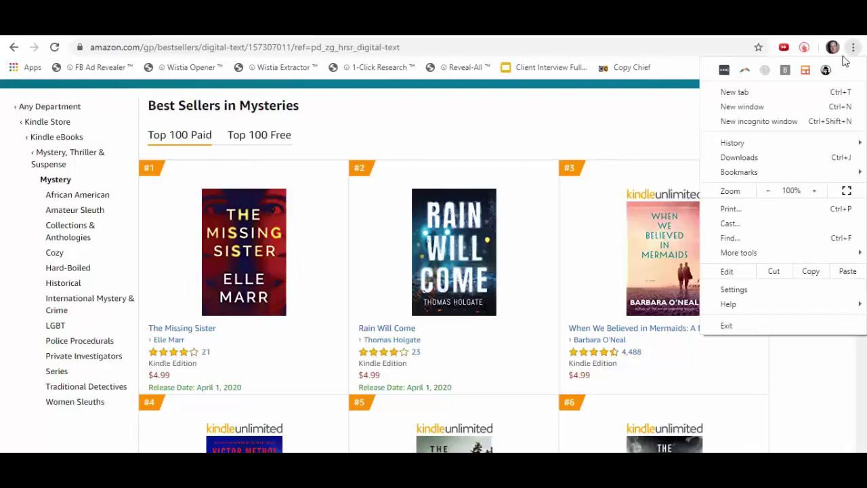
left_click(813, 68)
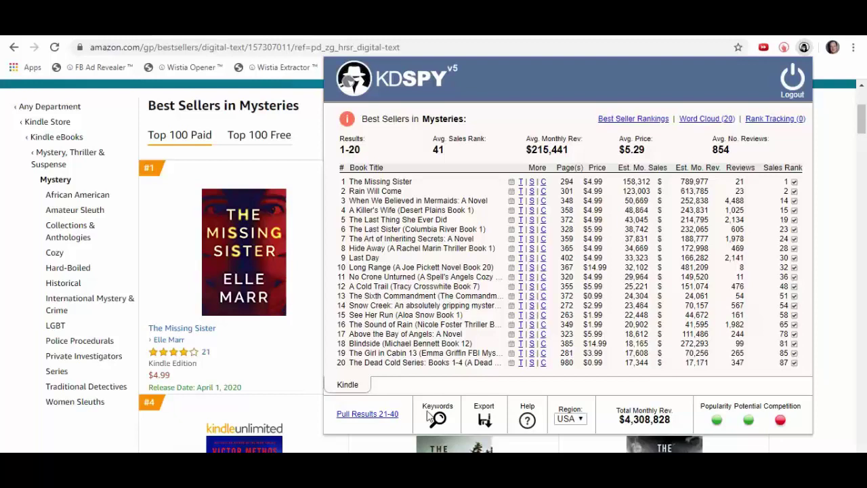
left_click(387, 414)
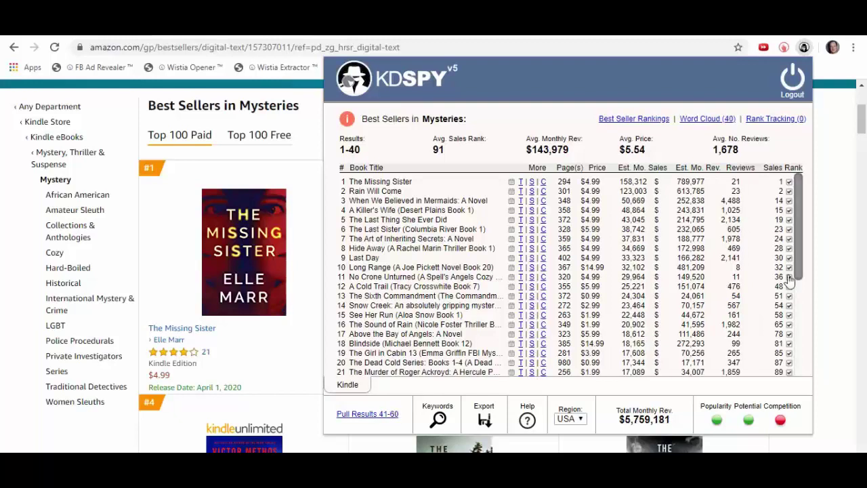
mouse_move(799, 270)
left_mouse_down()
mouse_move(794, 290)
mouse_move(793, 272)
left_mouse_up()
left_click_drag(806, 212, 806, 310)
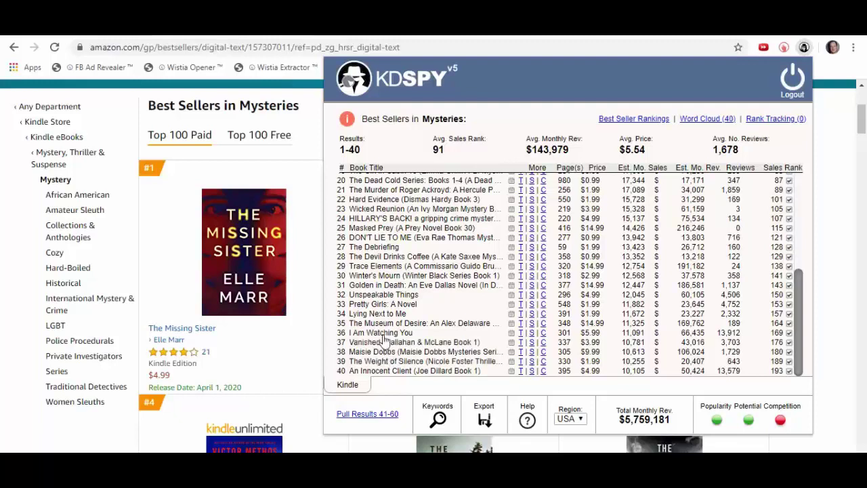
scroll(406, 278, "up", 5)
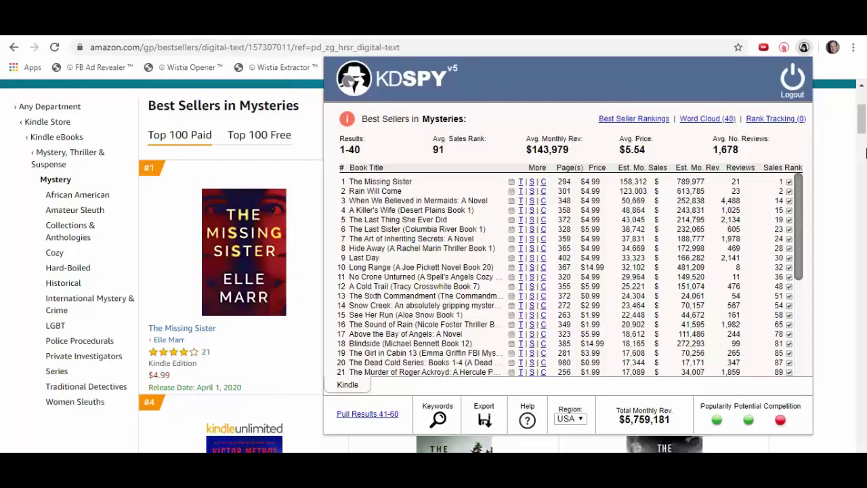
Step: Examine the ranked books on the Best Sellers in Mysteries page, including their authors, prices and review ratings
left_click(848, 146)
scroll(643, 271, "down", 2)
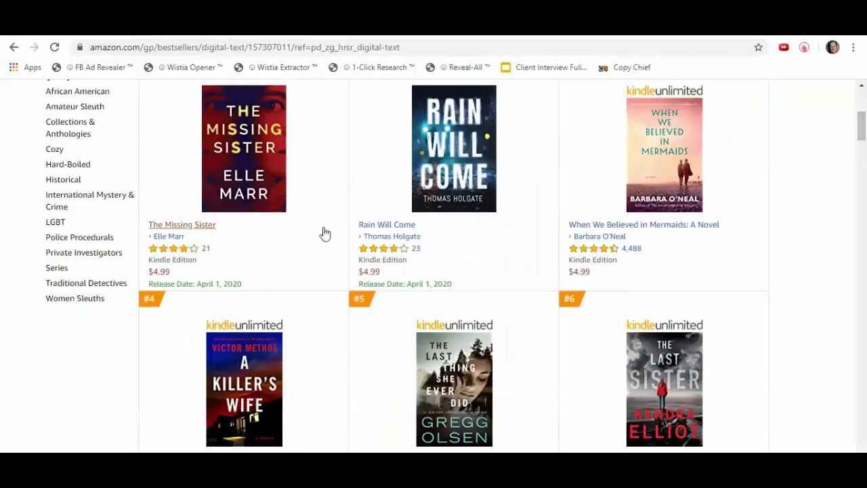
scroll(181, 220, "down", 3)
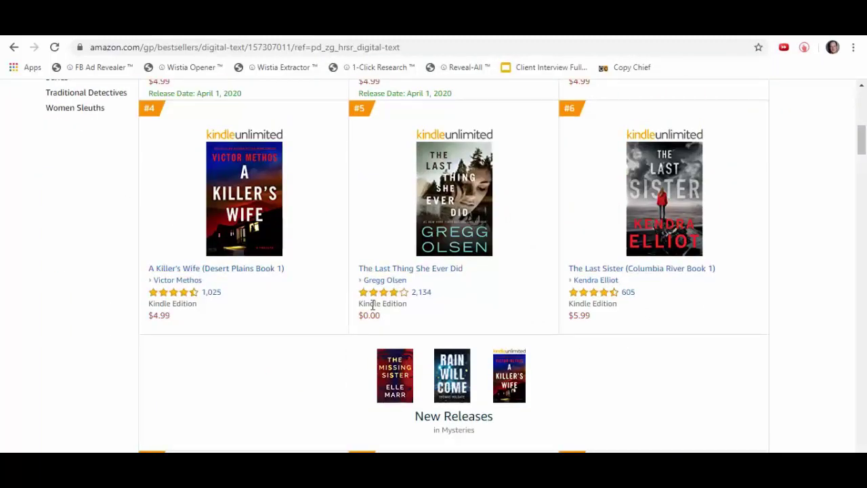
scroll(404, 169, "down", 2)
scroll(282, 212, "down", 3)
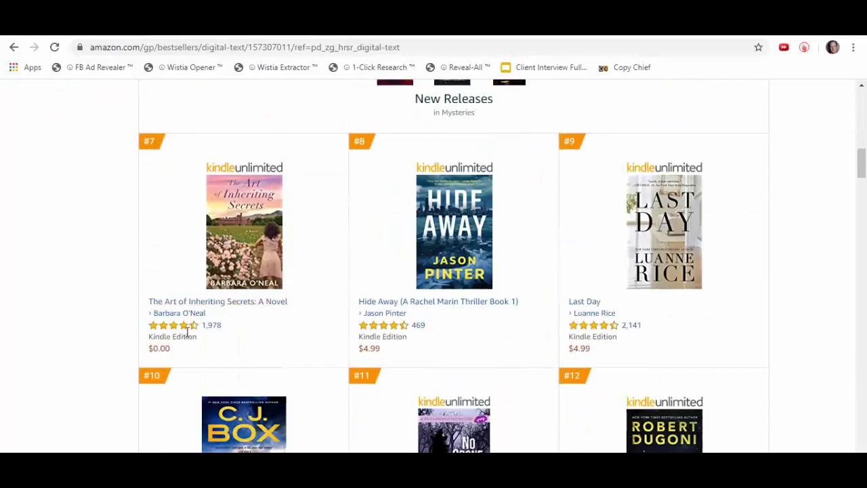
scroll(397, 246, "down", 2)
scroll(340, 296, "down", 4)
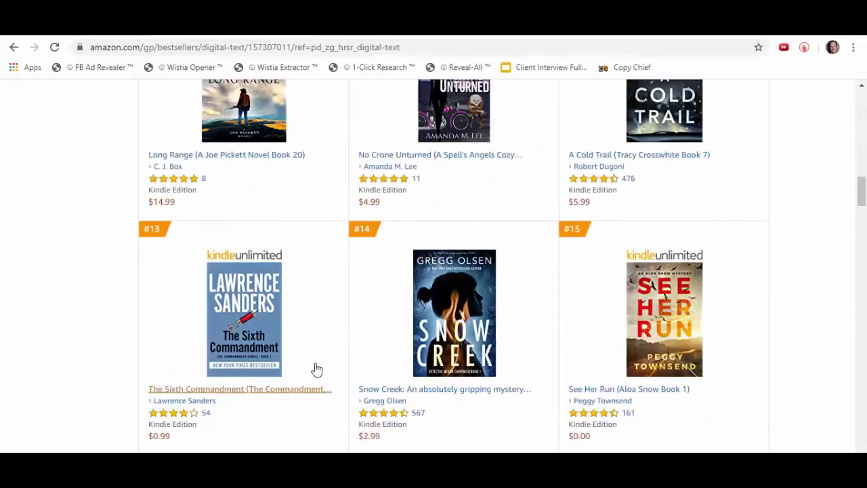
scroll(280, 309, "up", 12)
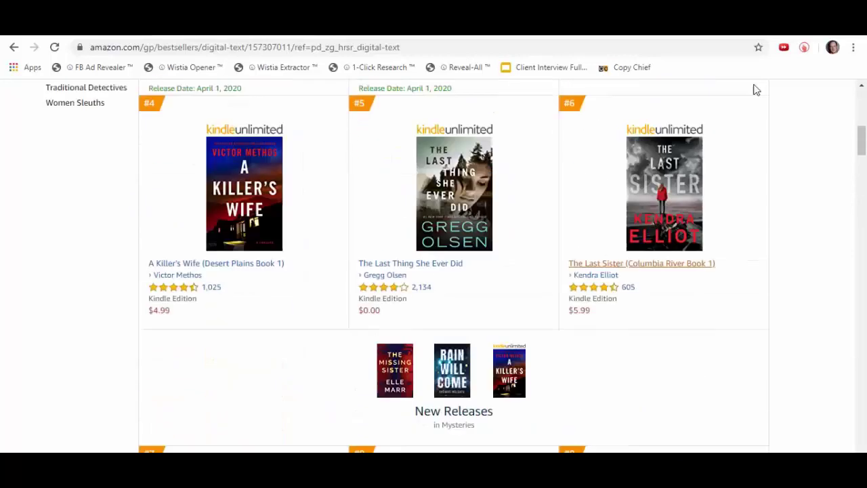
Step: Open the Amazon page of When We Believed in Mermaids from the KDSPY list and check its product details and best-seller categories
left_click(854, 48)
left_click(826, 70)
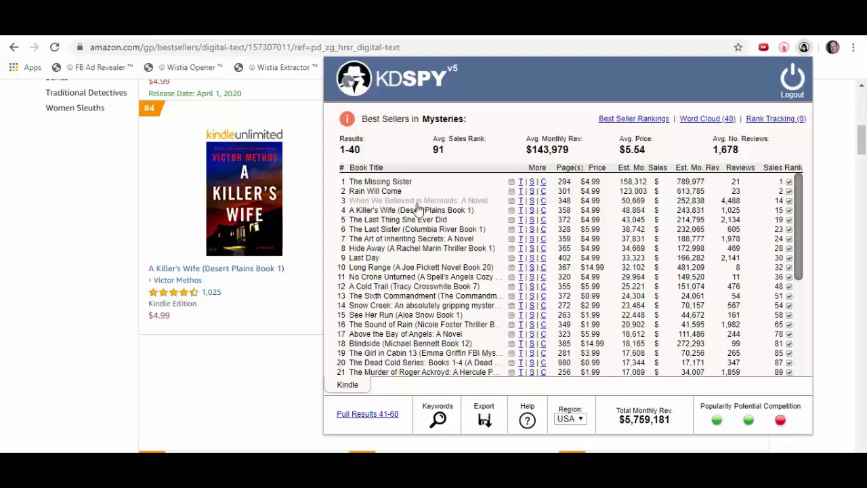
left_click(373, 200)
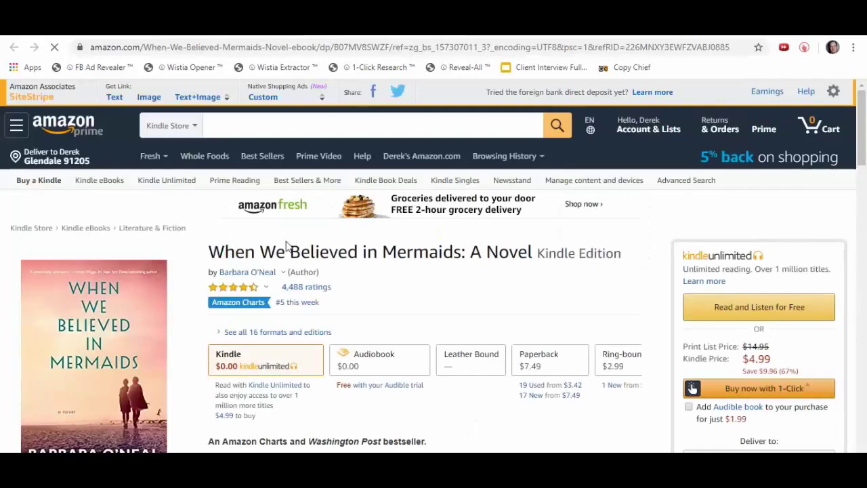
scroll(147, 309, "down", 7)
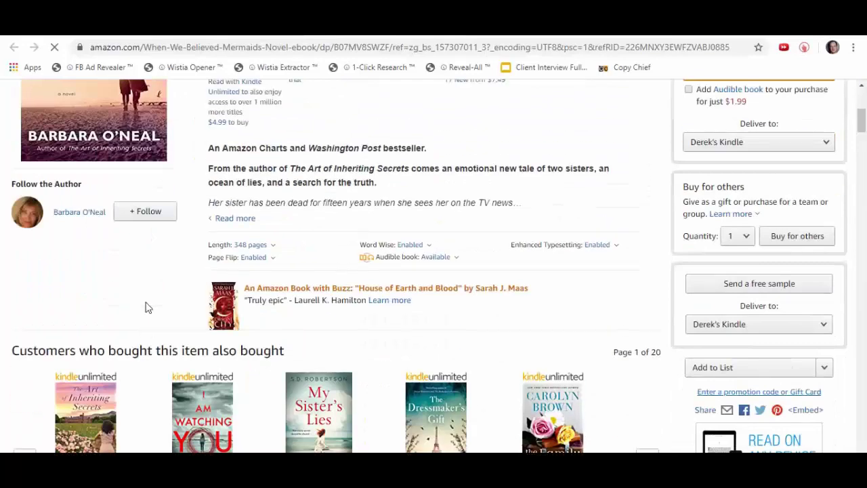
scroll(147, 308, "down", 10)
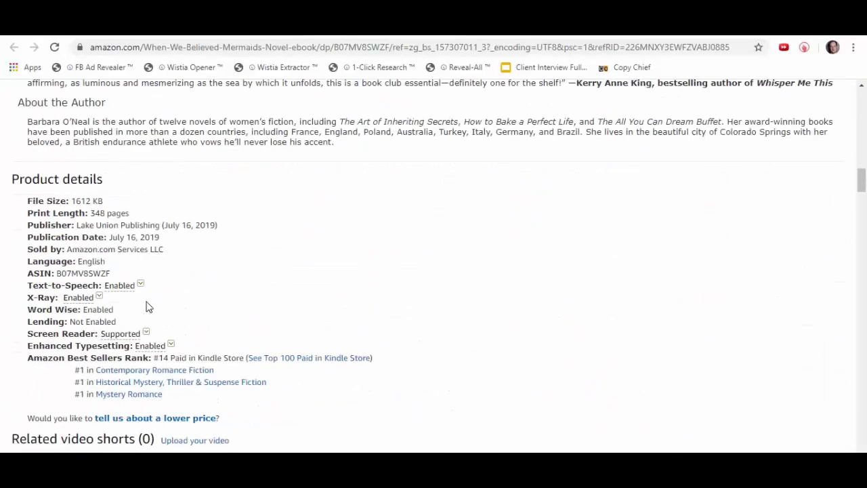
left_click(120, 394)
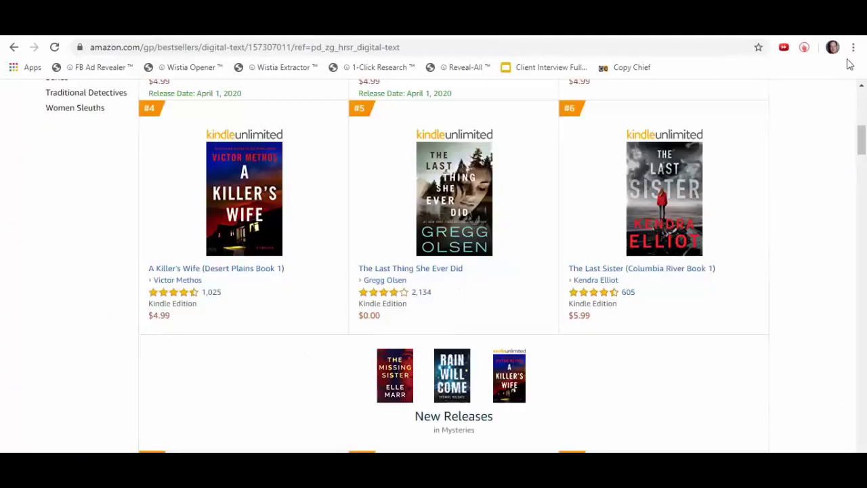
Step: Open The Art of Inheriting Secrets from the KDSPY list, check its Amazon page, and return to the Mysteries best sellers
left_click(853, 47)
left_click(826, 69)
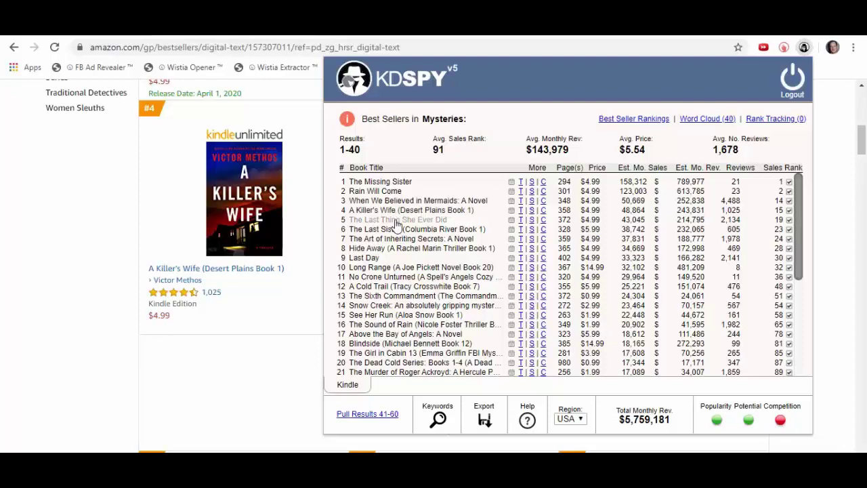
left_click(377, 244)
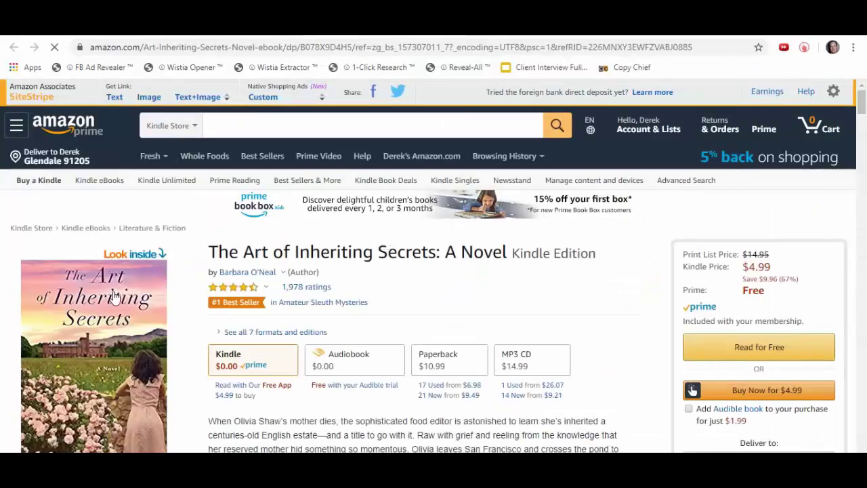
scroll(160, 275, "down", 2)
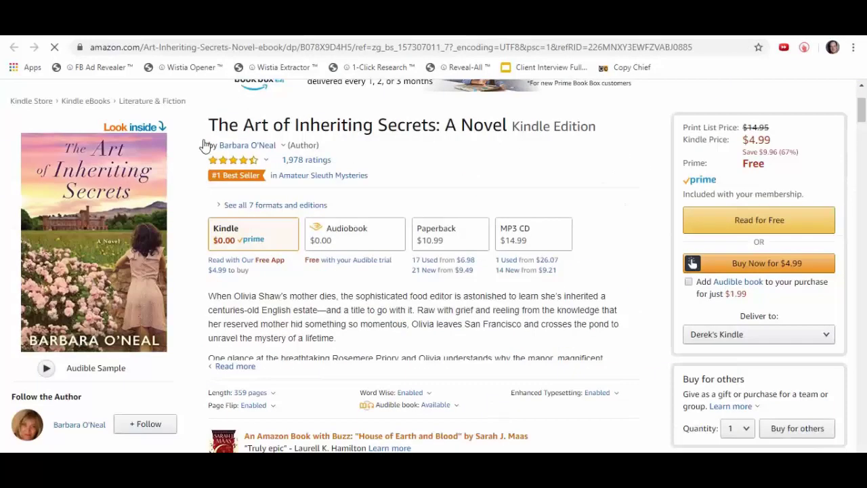
key("alt+Left")
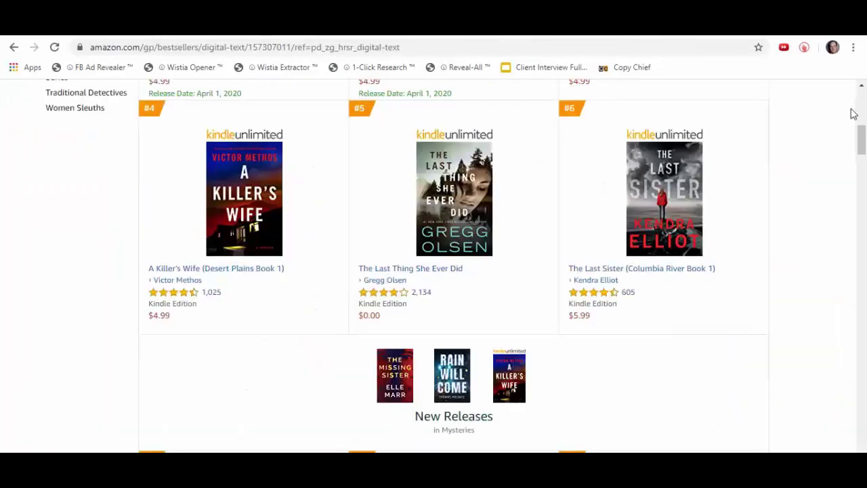
Step: Export the KDSPY results for Mysteries and open the exported CSV file in Excel
left_click(854, 47)
left_click(825, 72)
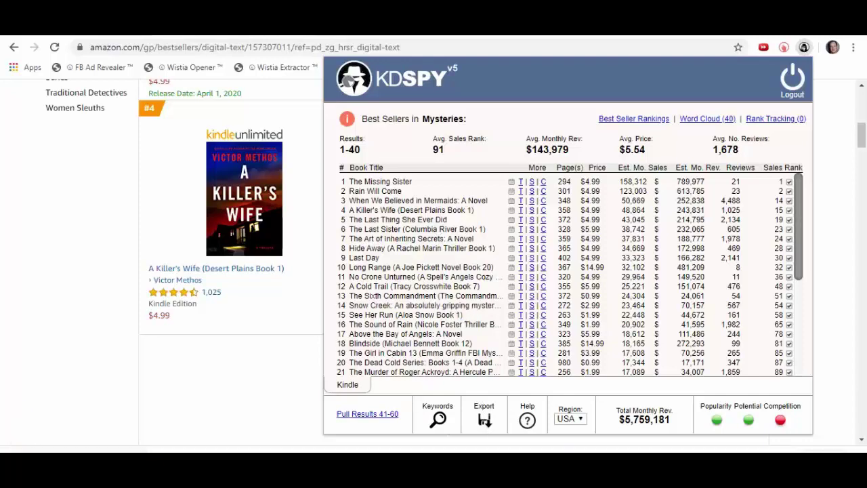
left_click(180, 333)
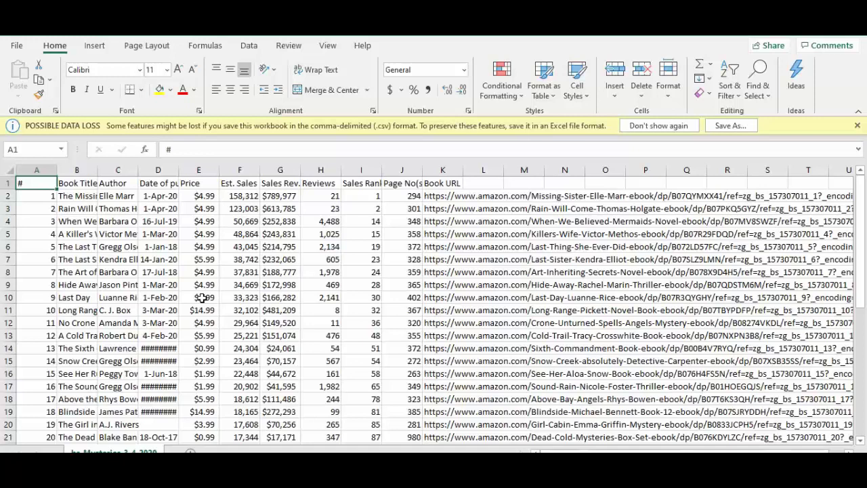
Step: Fit the Author column to its contents and copy all the author names in C2:C41
double_click(139, 170)
left_click(144, 194)
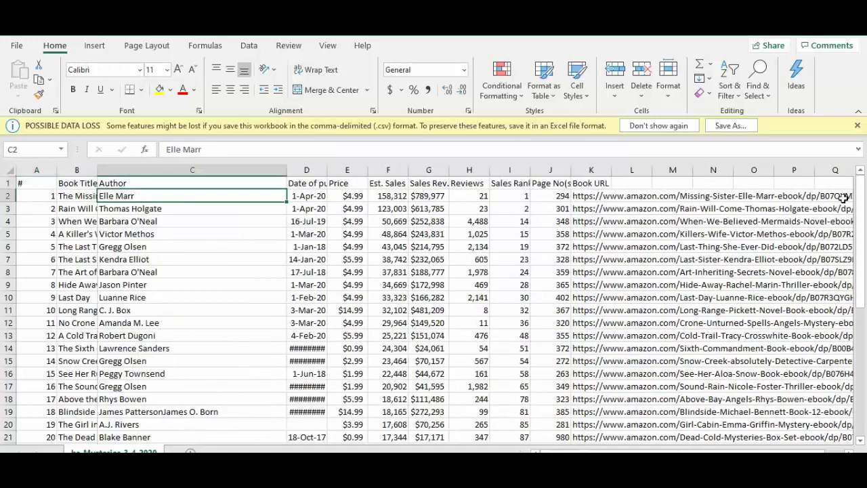
left_click_drag(862, 206, 862, 395)
left_click(186, 434, "shift")
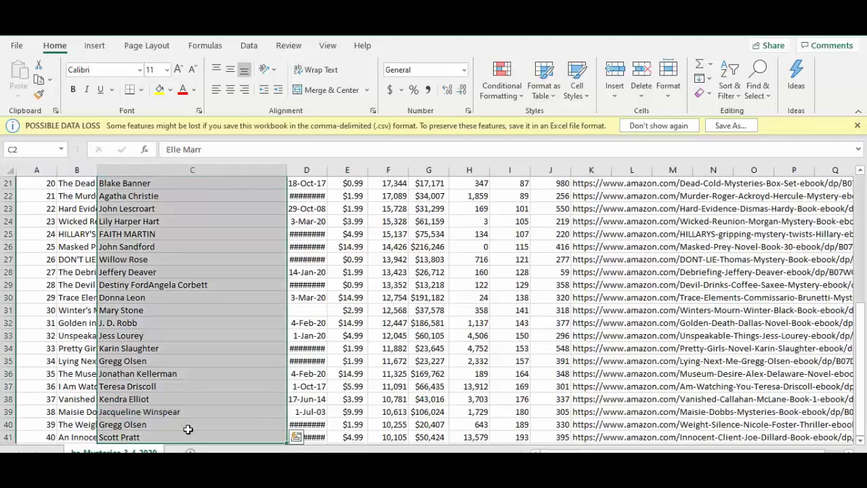
scroll(200, 406, "down", 3)
key("ctrl+c")
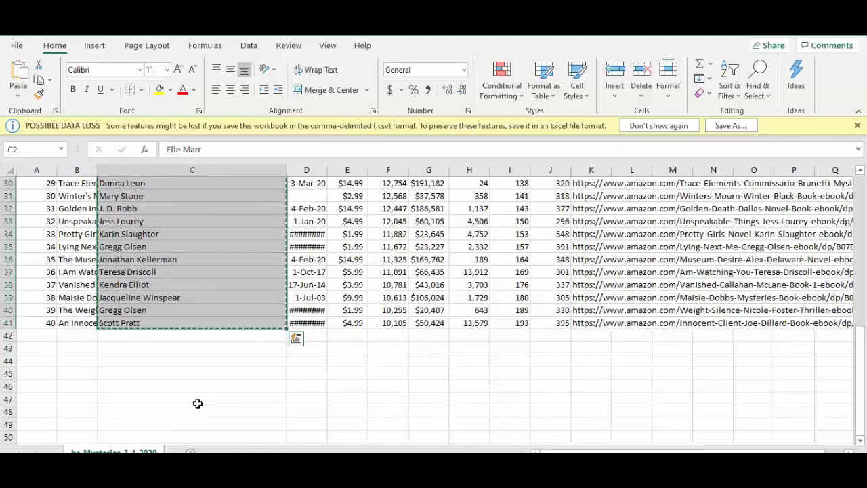
scroll(196, 402, "up", 9)
scroll(151, 350, "up", 1)
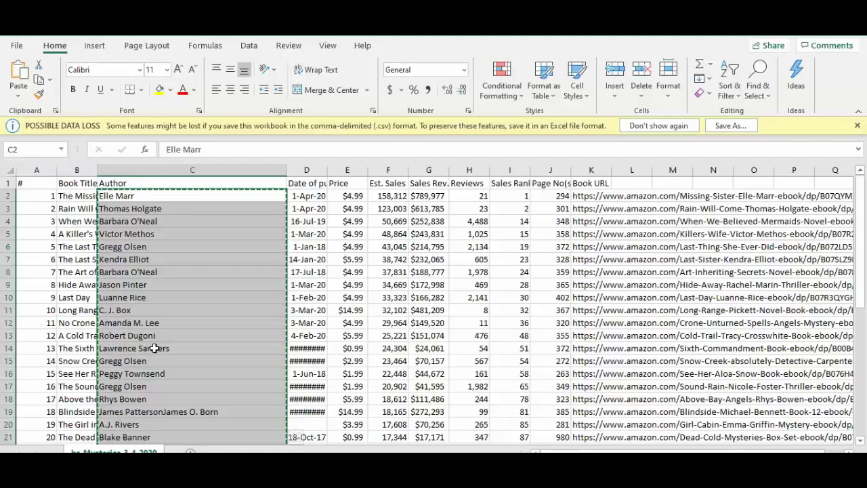
Step: Widen the Book Title column so the titles are readable, and review the titles starting from cell B2
scroll(156, 237, "down", 7)
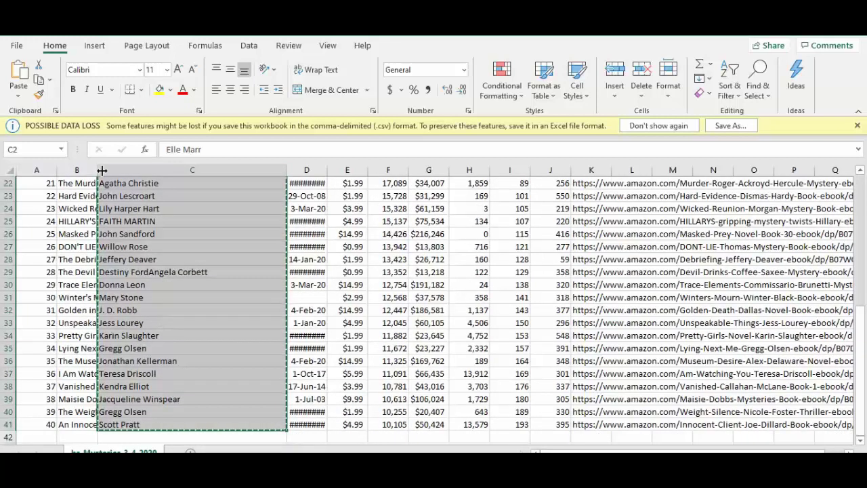
left_click_drag(97, 170, 243, 170)
left_click(124, 237)
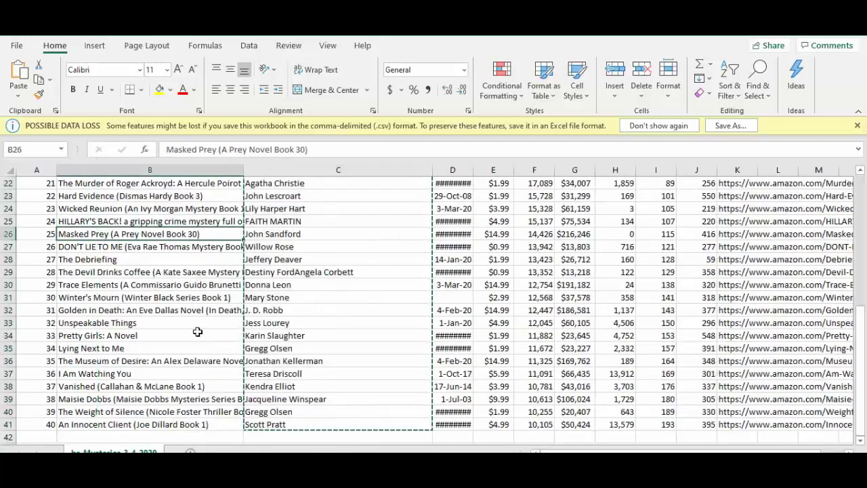
scroll(156, 250, "up", 7)
left_click(138, 198)
scroll(139, 203, "down", 6)
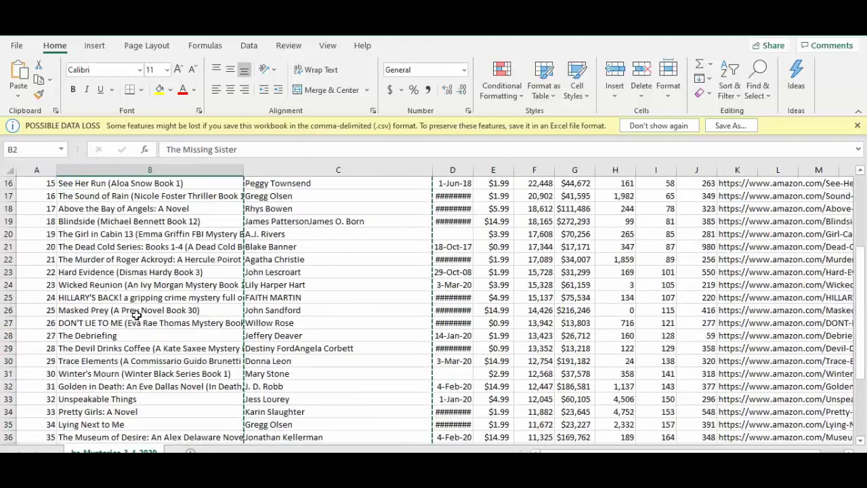
scroll(139, 305, "up", 6)
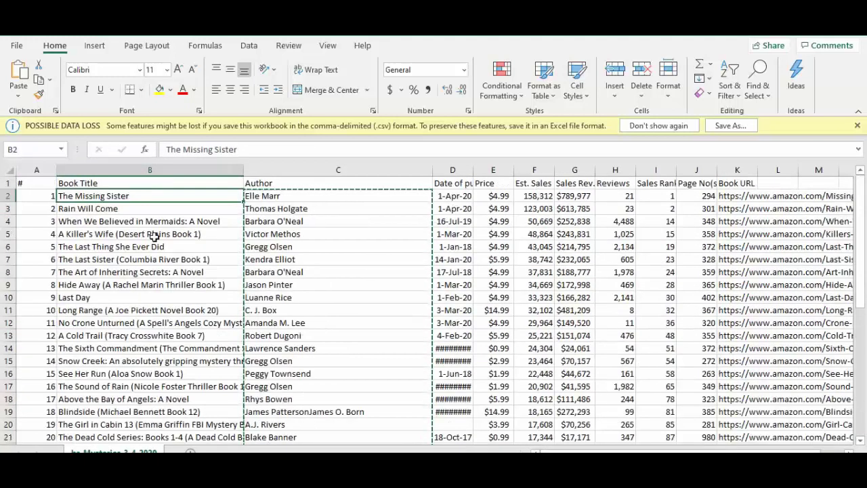
Step: Strip the parenthesised series names and the subtitles from the book titles, replacing all ":*" with nothing, and select the first title
key("ctrl+f")
left_click(352, 231)
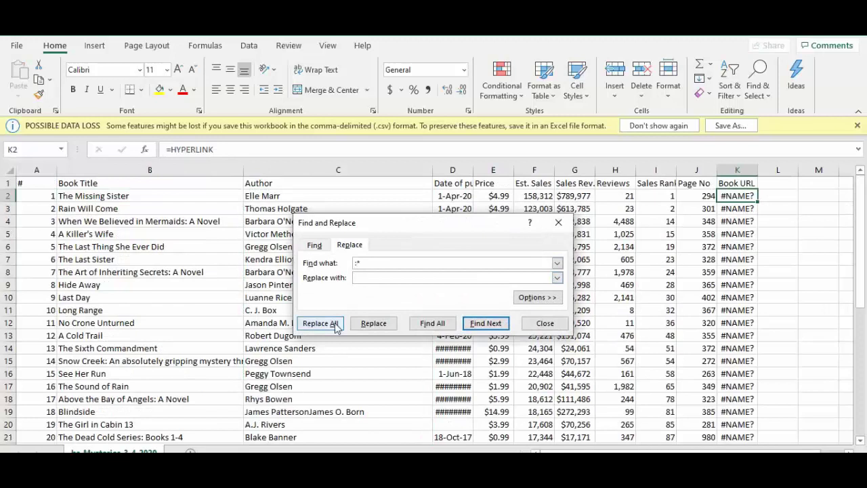
left_click(336, 326)
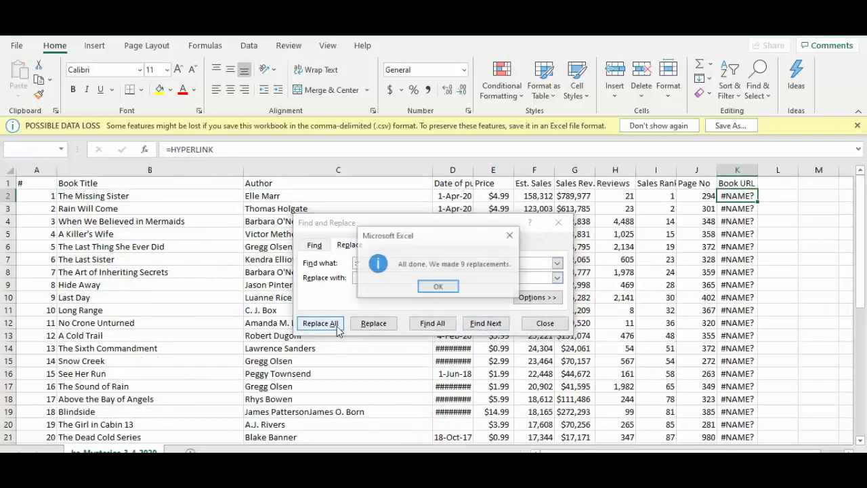
left_click(438, 286)
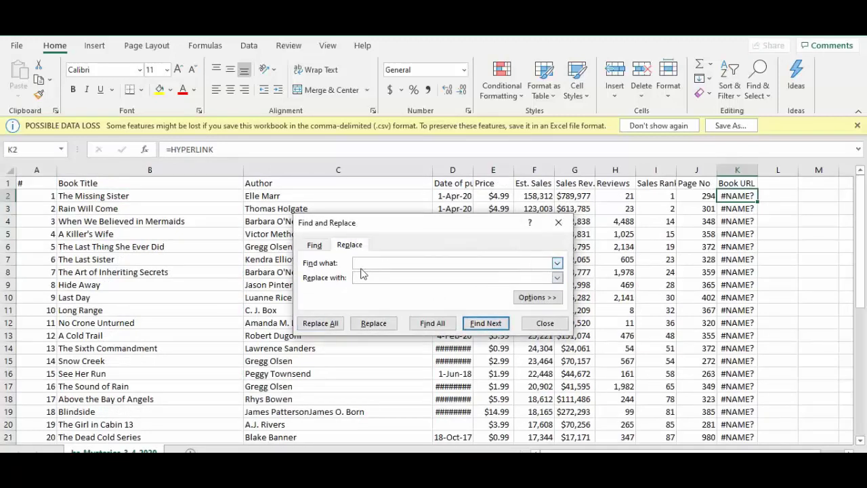
left_click(560, 223)
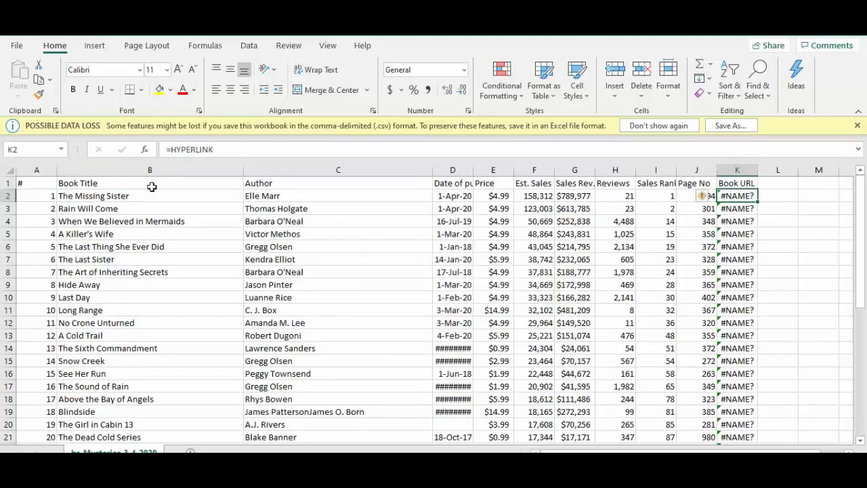
left_click(154, 194)
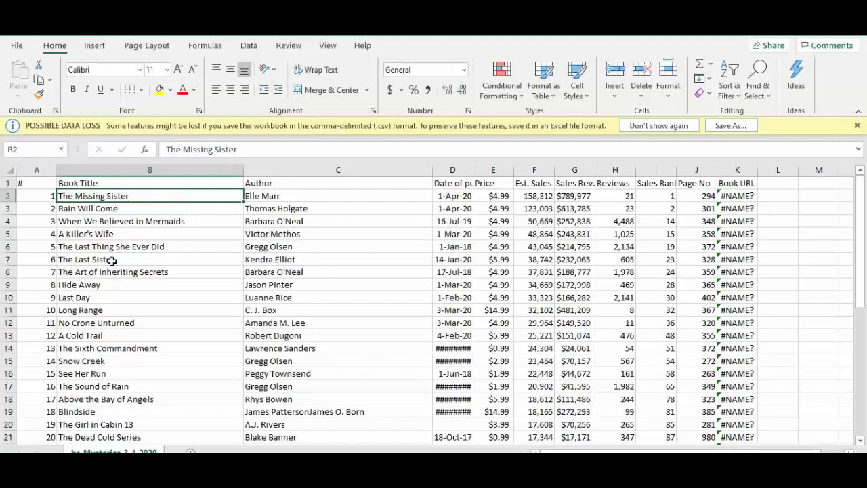
Step: Copy all the cleaned book titles in B2:B41
left_click(122, 211)
left_click(128, 222)
left_click_drag(128, 197, 116, 307)
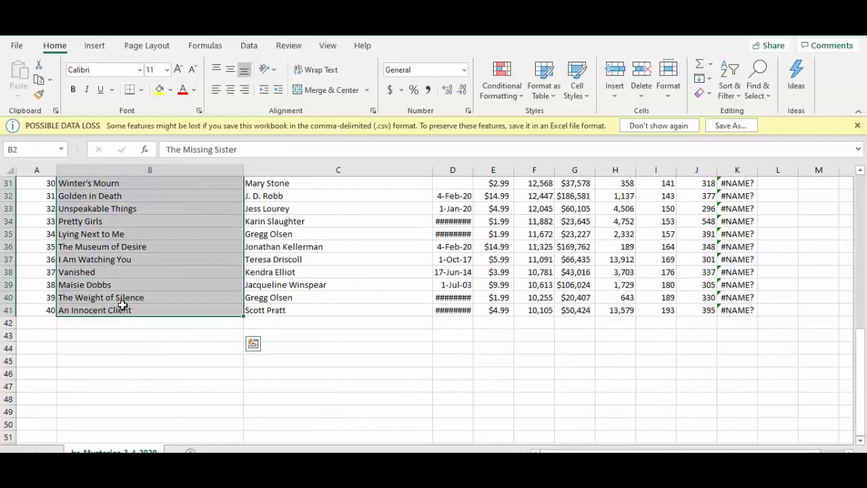
key("ctrl+c")
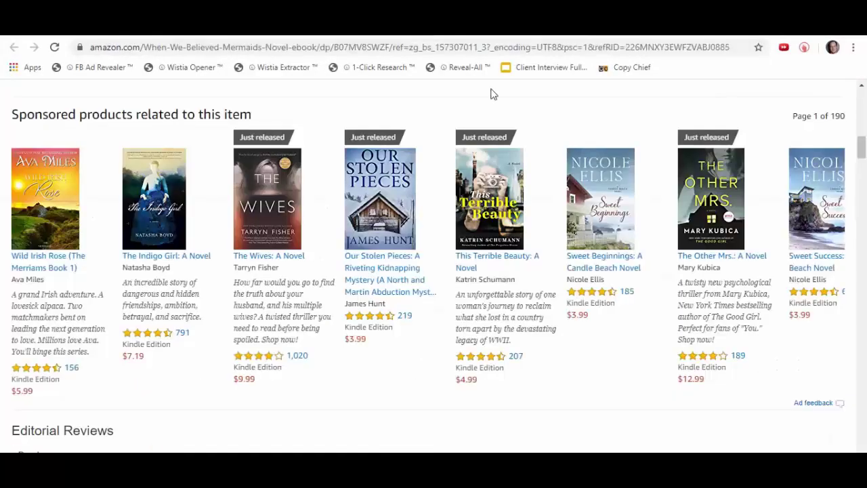
Step: Copy the title "A Killer's Wife" without its series name from Amazon's Mysteries best-seller list into cell B46 of the Excel sheet
scroll(304, 277, "up", 10)
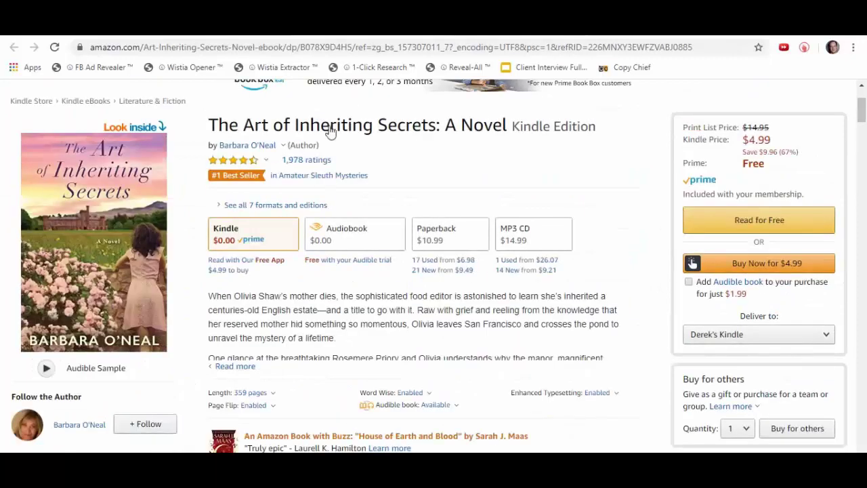
key("alt+Left")
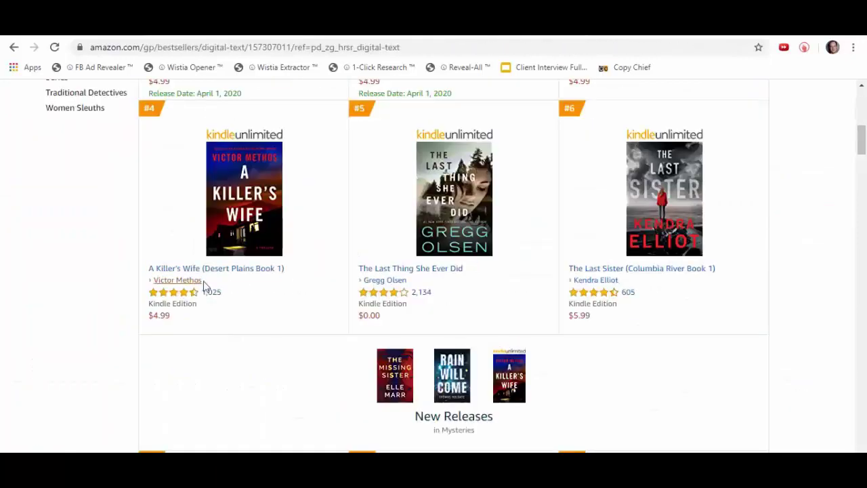
left_click_drag(205, 287, 198, 271)
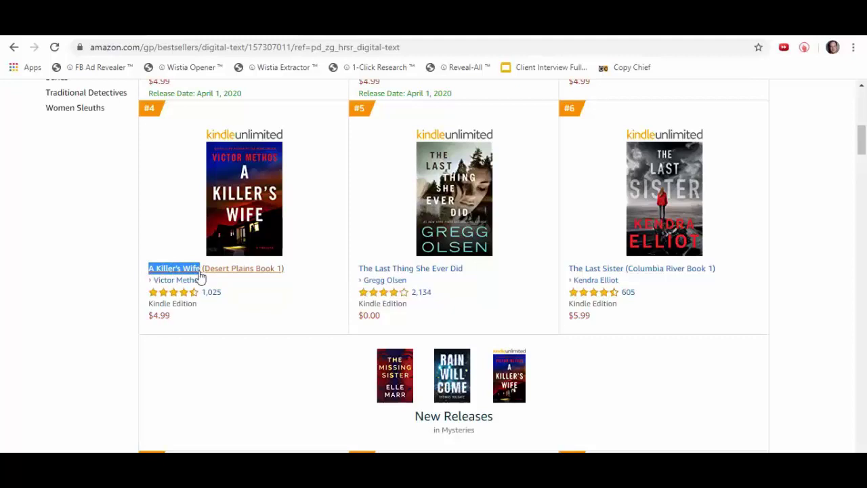
left_click(121, 250)
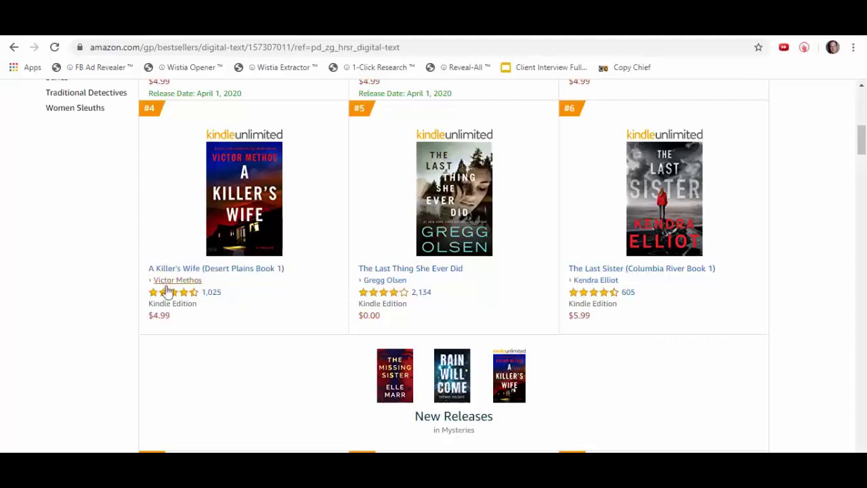
mouse_move(206, 283)
left_mouse_down()
mouse_move(145, 279)
mouse_move(199, 273)
left_mouse_up()
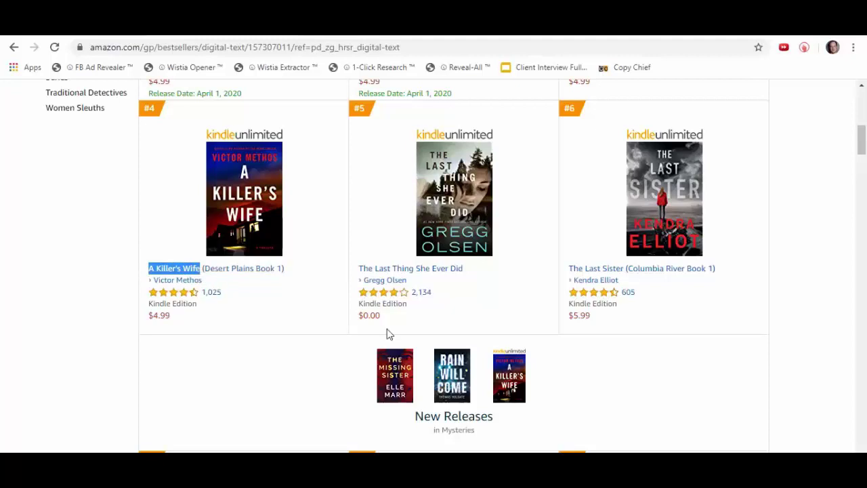
key("alt+Tab")
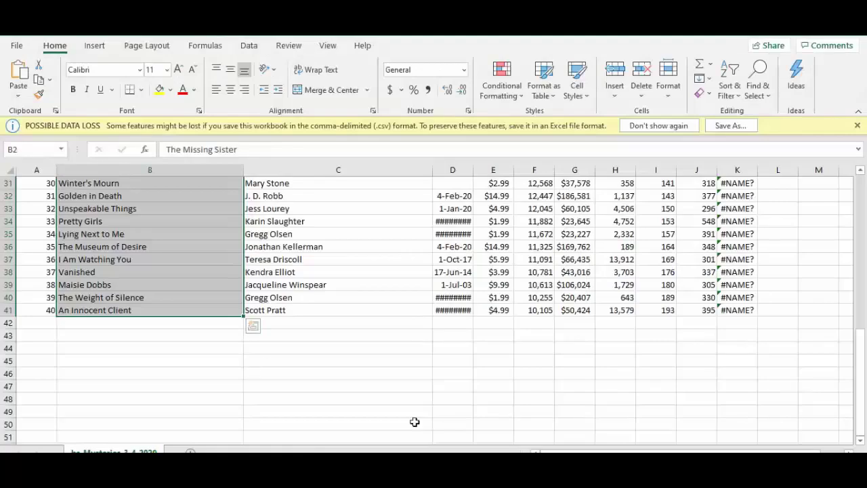
left_click(198, 376)
key("ctrl+v")
left_click(207, 388)
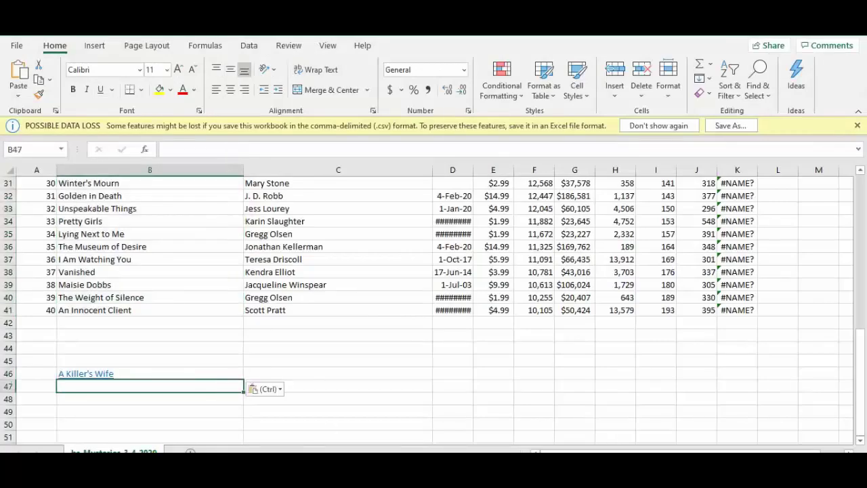
Step: Copy the author name of A Killer's Wife from the Amazon best-seller list into cell B47 in Excel
key("alt+Tab")
left_click_drag(203, 281, 151, 280)
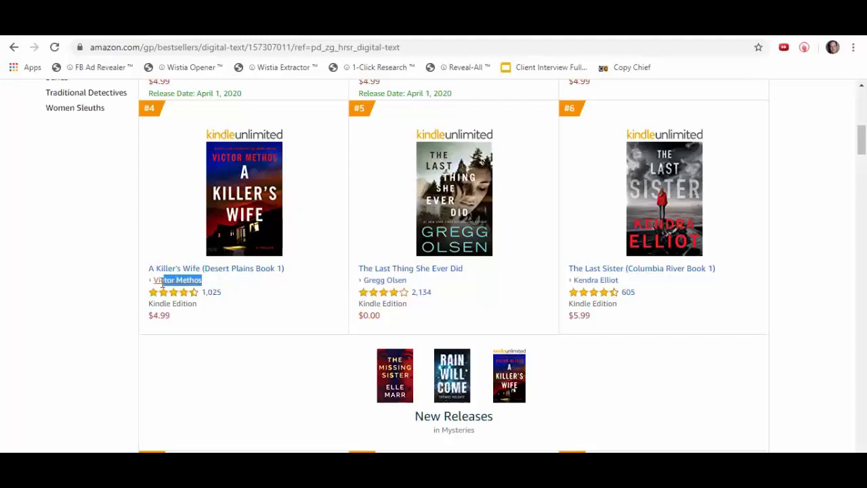
key("alt+Tab")
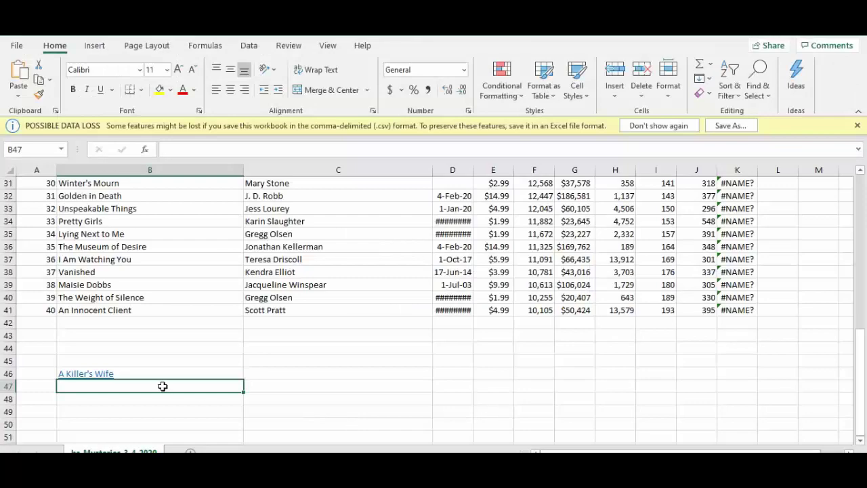
key("ctrl+v")
left_click(178, 396)
Step: Copy the author name of The Last Thing She Ever Did from Amazon into B48, and clear the manual entries in B46:B48
key("alt+Tab")
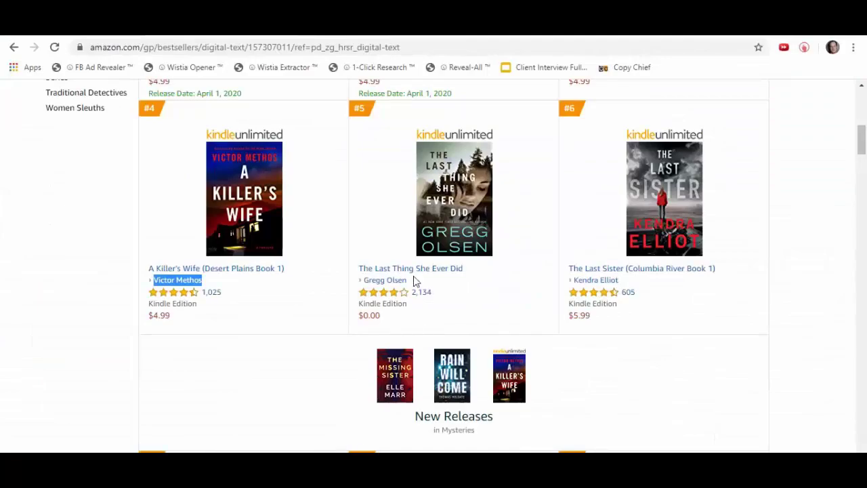
left_click_drag(411, 280, 362, 280)
key("ctrl+c")
key("alt+Tab")
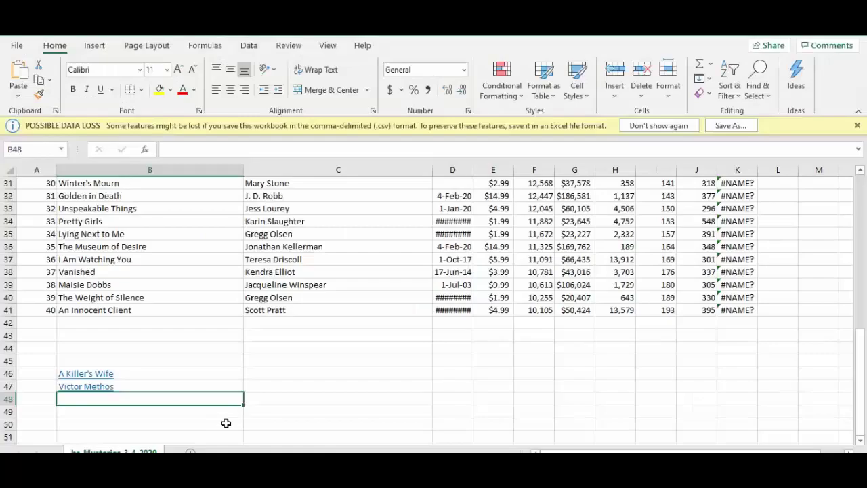
key("ctrl+v")
left_click(166, 411)
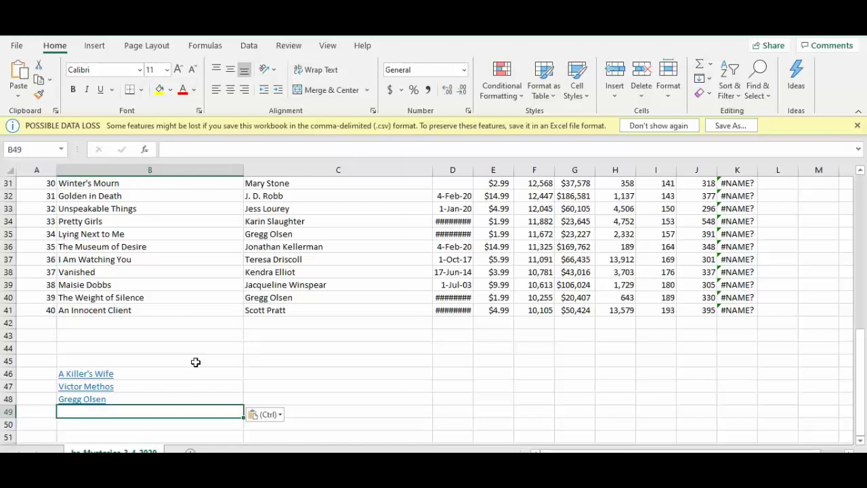
left_click_drag(195, 374, 186, 405)
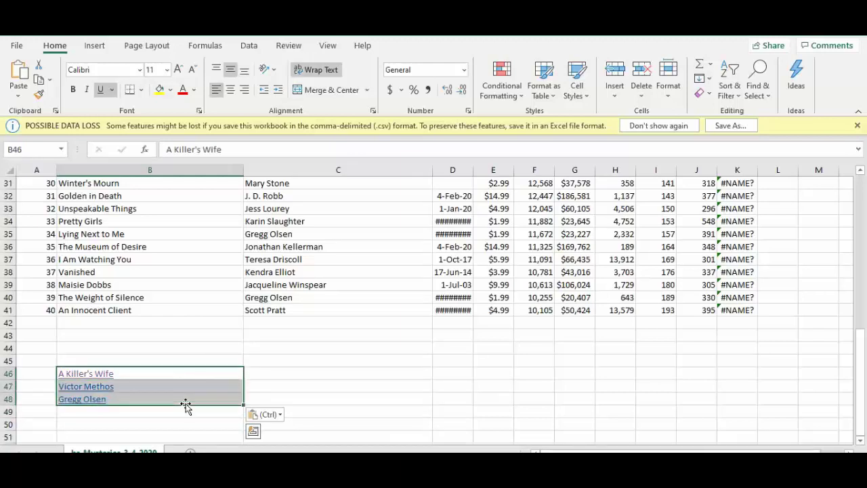
key("Delete")
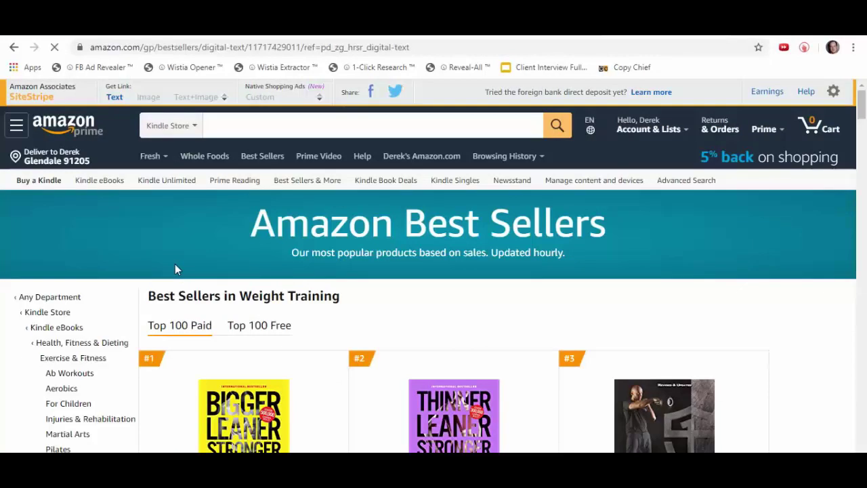
Step: Run KDSPY on Amazon's Kindle best sellers in Weight Training and pull all the further results from 21 to 100
scroll(228, 304, "down", 3)
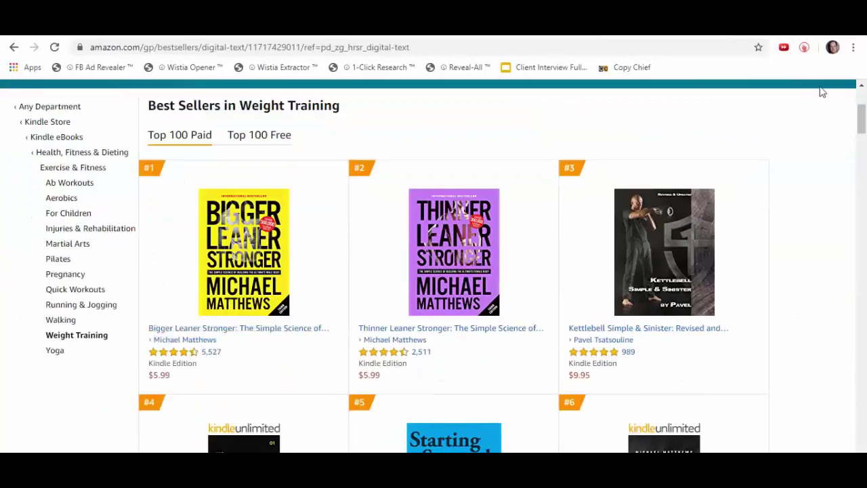
left_click(853, 47)
left_click(824, 72)
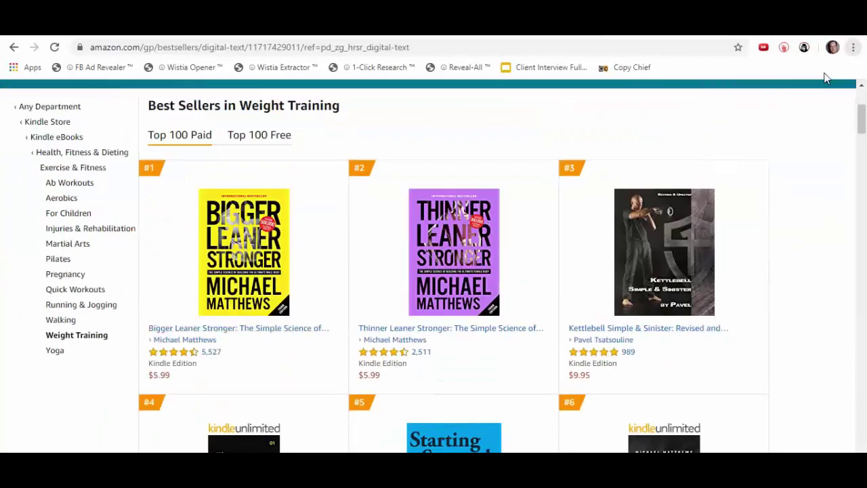
left_click(804, 47)
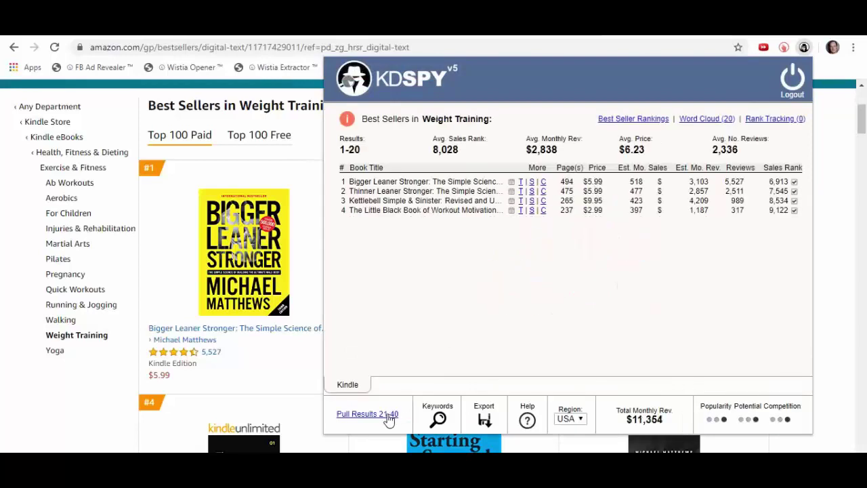
left_click(389, 414)
left_click(390, 414)
left_click(389, 414)
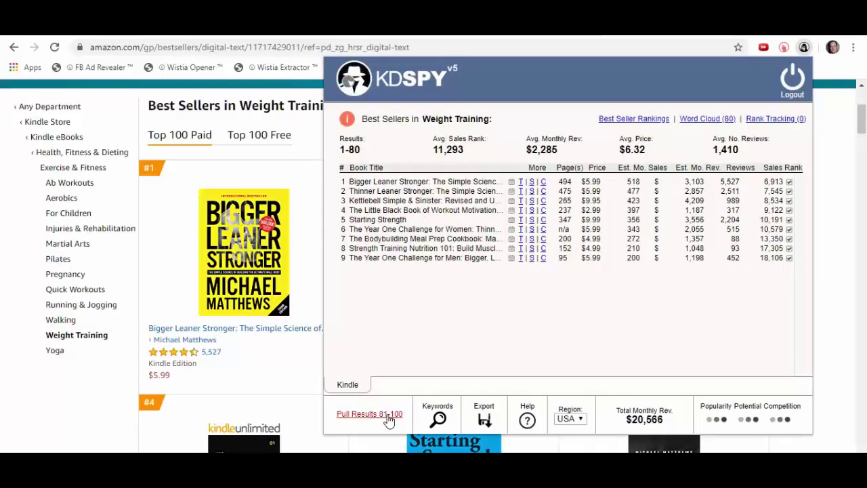
left_click(390, 414)
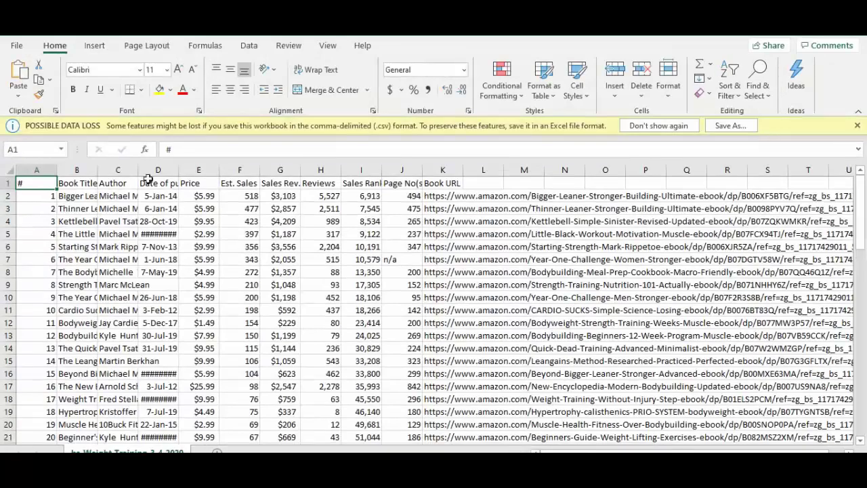
Step: Widen the Author and Book Title columns in the exported Weight Training sheet and review the authors and titles down to row 73
left_click_drag(138, 170, 394, 169)
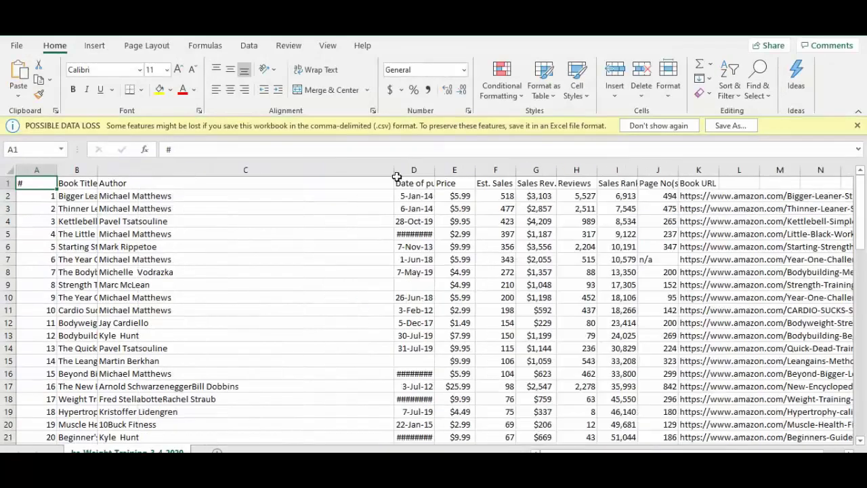
left_click_drag(101, 170, 308, 169)
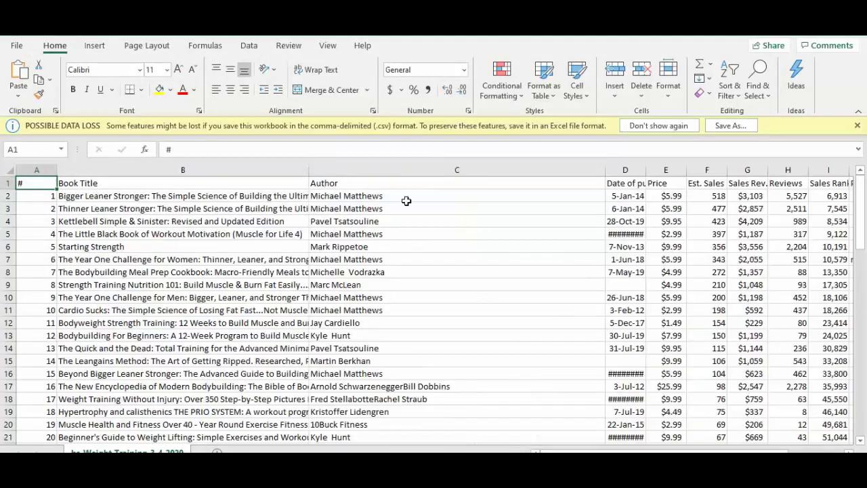
left_click(406, 198)
scroll(398, 358, "down", 4)
scroll(398, 358, "down", 17)
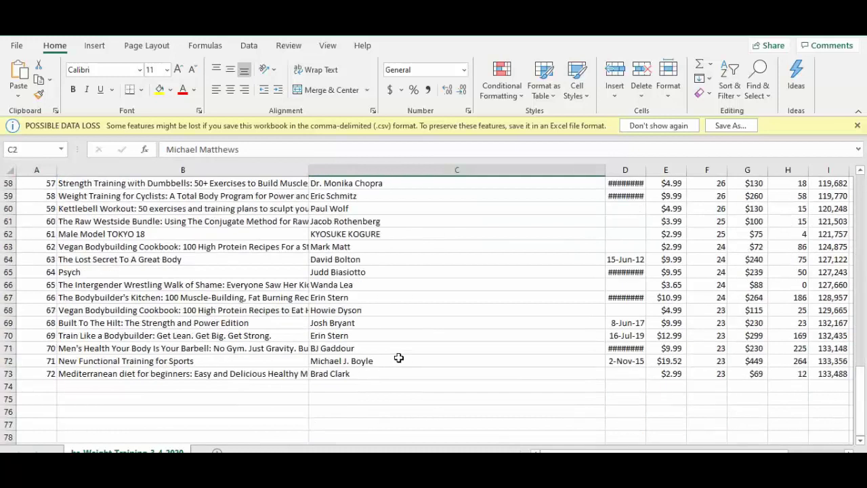
scroll(397, 357, "up", 3)
left_click(262, 411)
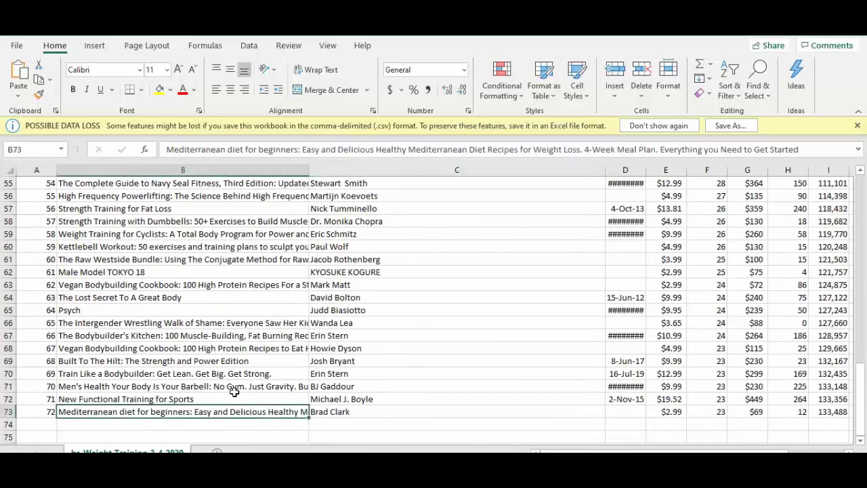
scroll(236, 379, "up", 18)
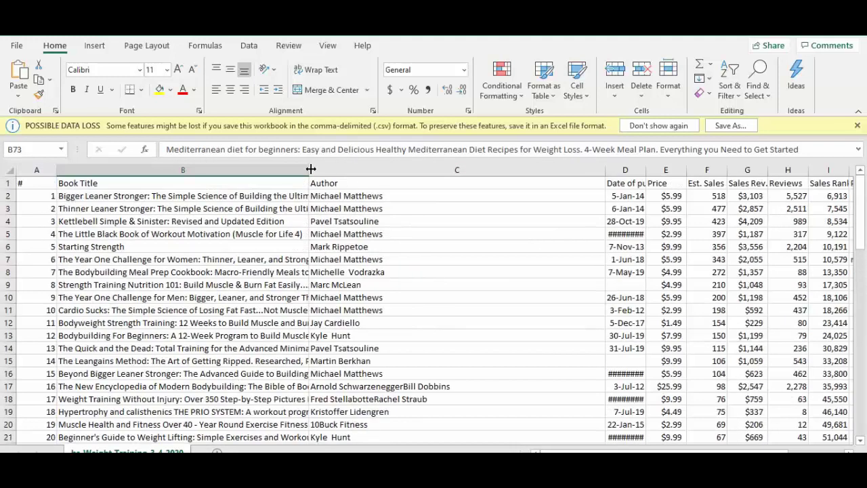
Step: Widen the Book Title column further to show the long titles, and review the titles starting from cell B2
left_click_drag(308, 170, 495, 173)
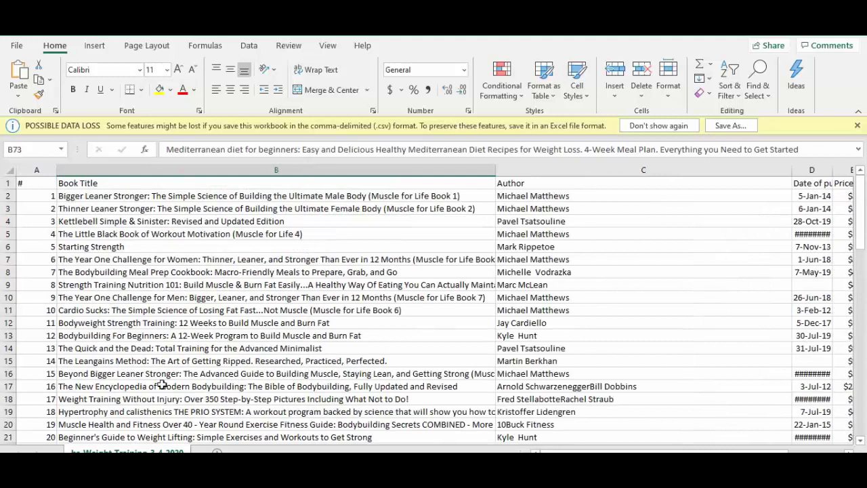
left_click(147, 196)
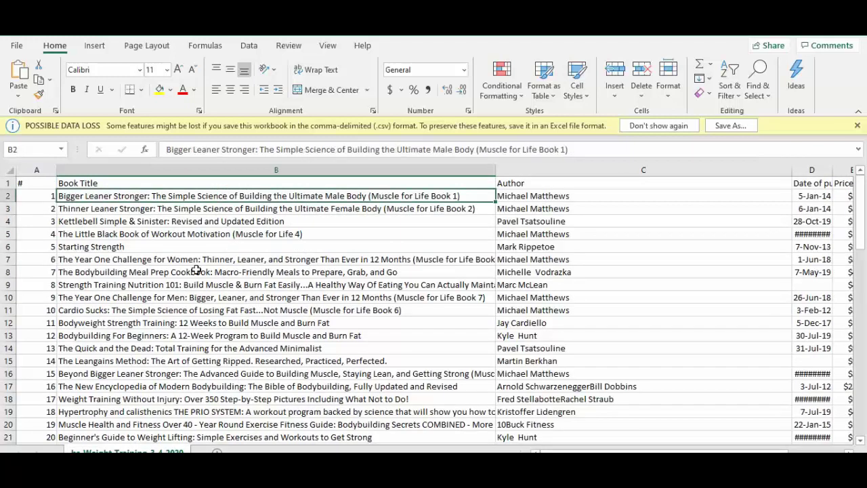
scroll(195, 289, "down", 15)
scroll(195, 289, "down", 4)
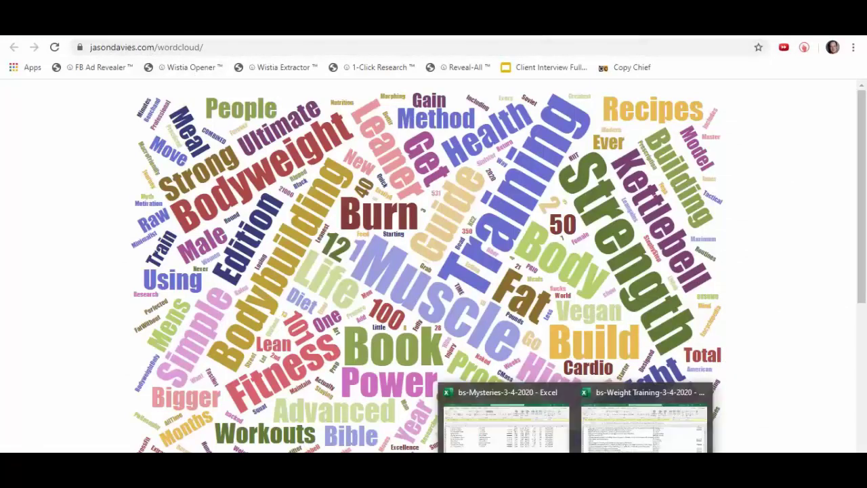
Step: Examine the Weight Training word cloud on jasondavies.com for prominent keywords, highlighting Bodyweight, Leaner and Recipes
left_click(648, 430)
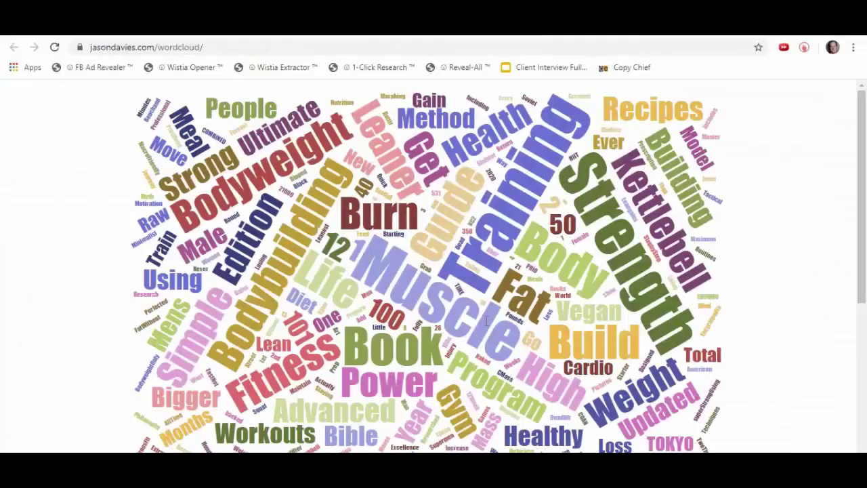
scroll(646, 248, "down", 2)
scroll(645, 247, "up", 2)
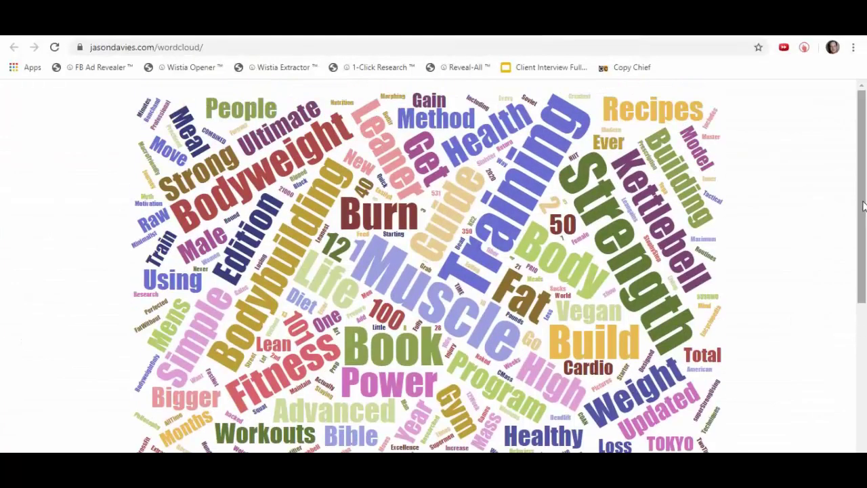
left_click_drag(861, 231, 861, 241)
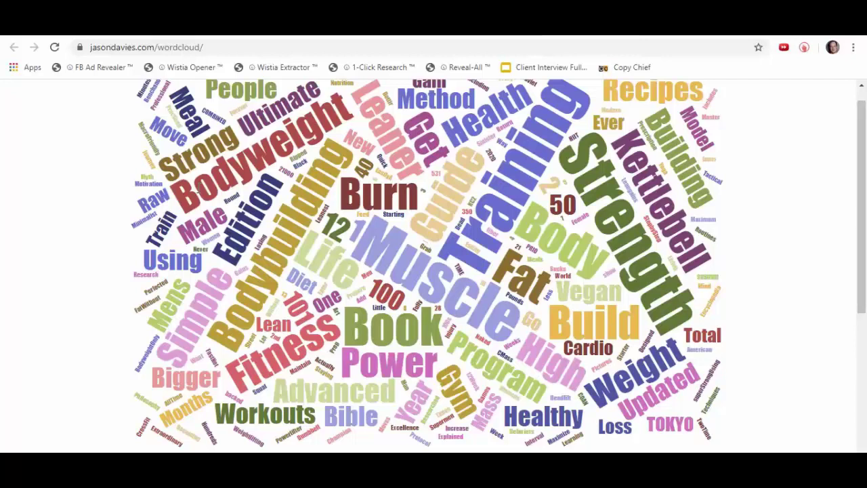
left_click_drag(198, 190, 349, 101)
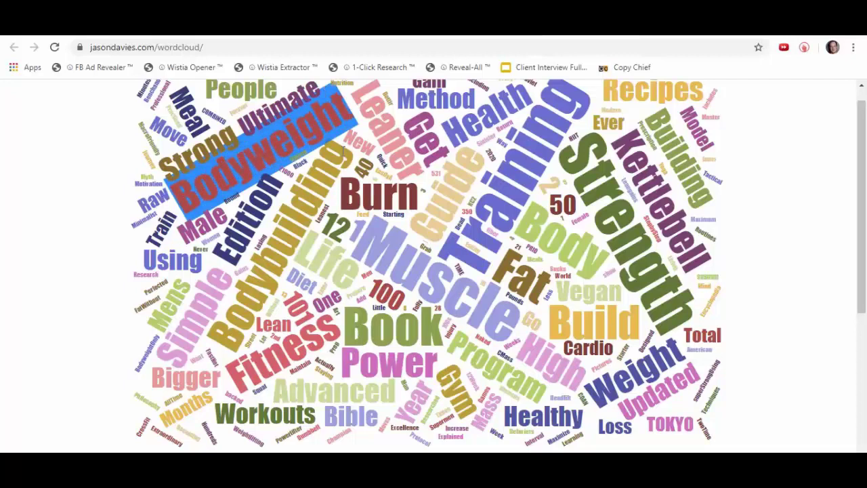
scroll(365, 193, "up", 1)
double_click(364, 119)
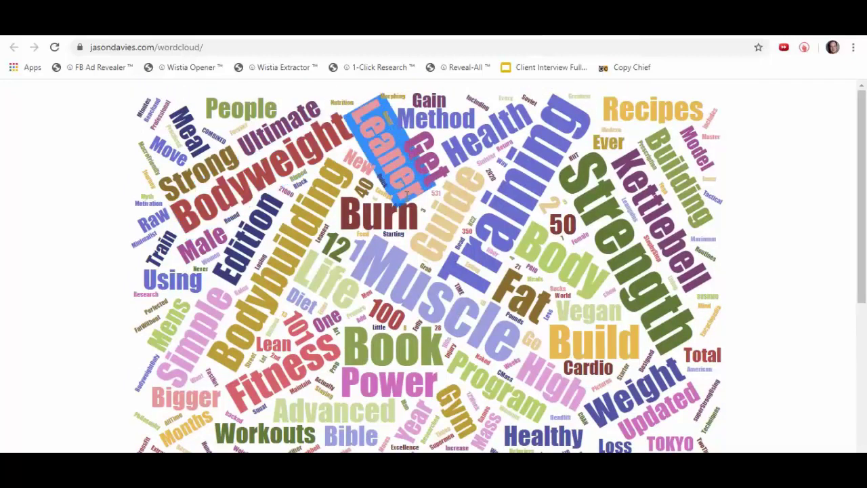
double_click(650, 110)
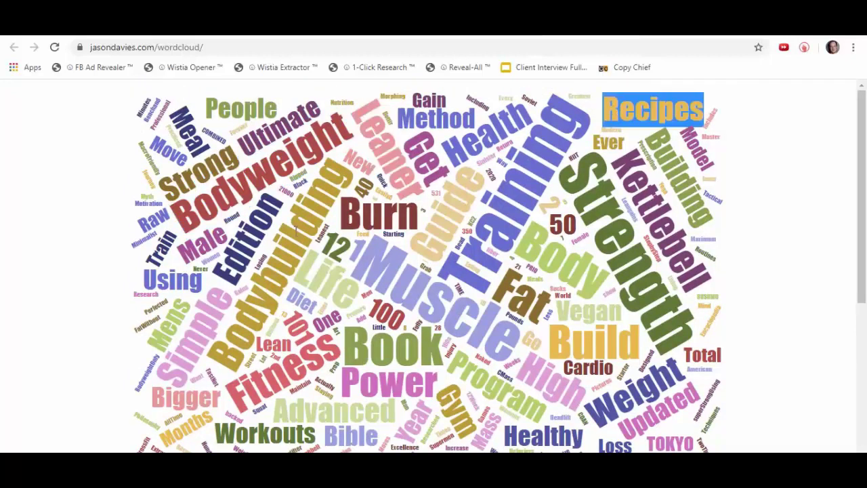
Step: In the Excel sheet, strip the main titles before the colons by replacing all matches of "*:" with nothing
left_click(406, 229)
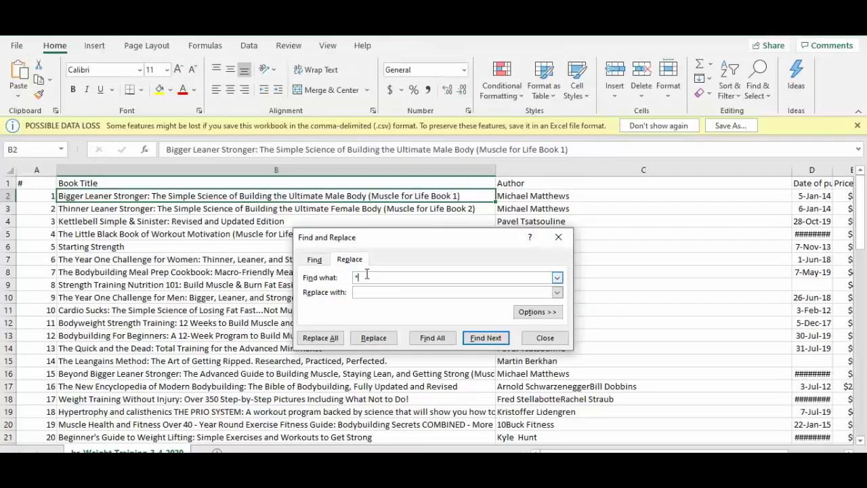
type(":")
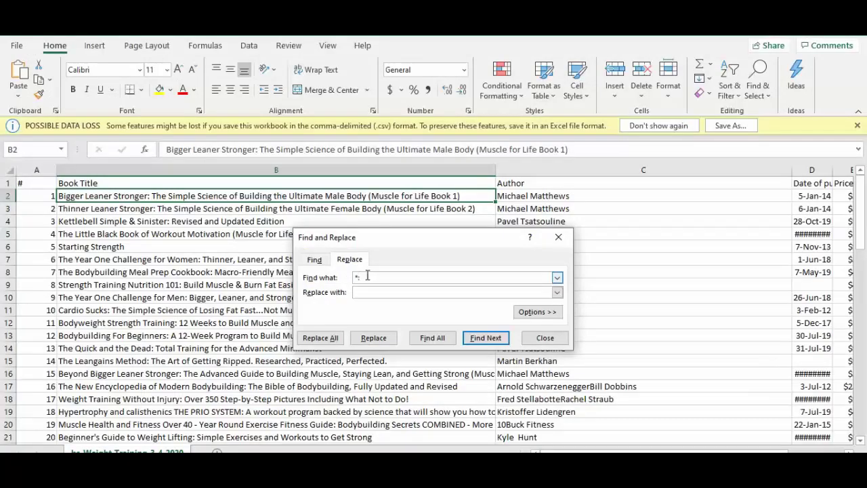
left_click(333, 345)
left_click(437, 285)
left_click(558, 237)
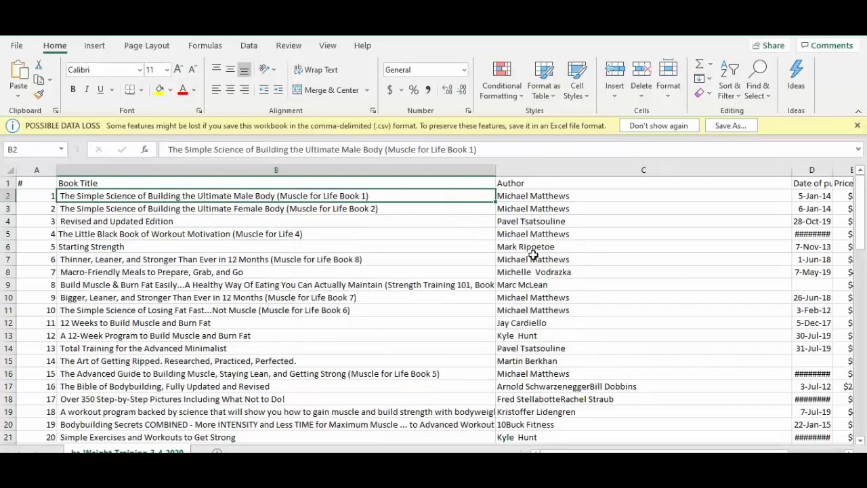
Step: Try turning the subtitle in B2 into a template by replacing the text after "The Simple Science of" with underscores, and undo it
left_click(126, 208)
left_click(216, 195)
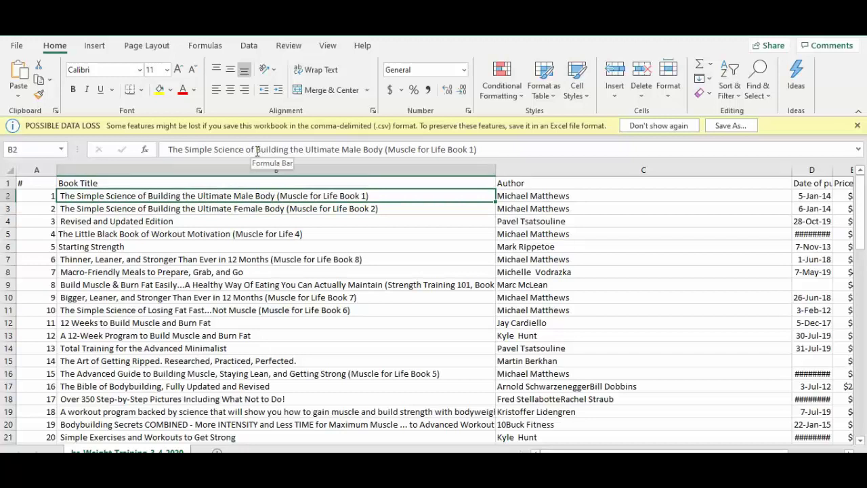
left_click_drag(257, 151, 529, 144)
type("____")
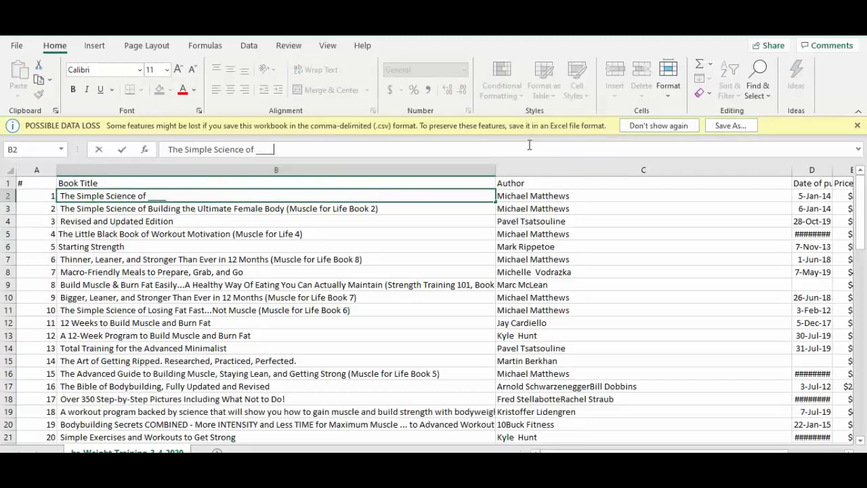
type("_")
key("ctrl+z")
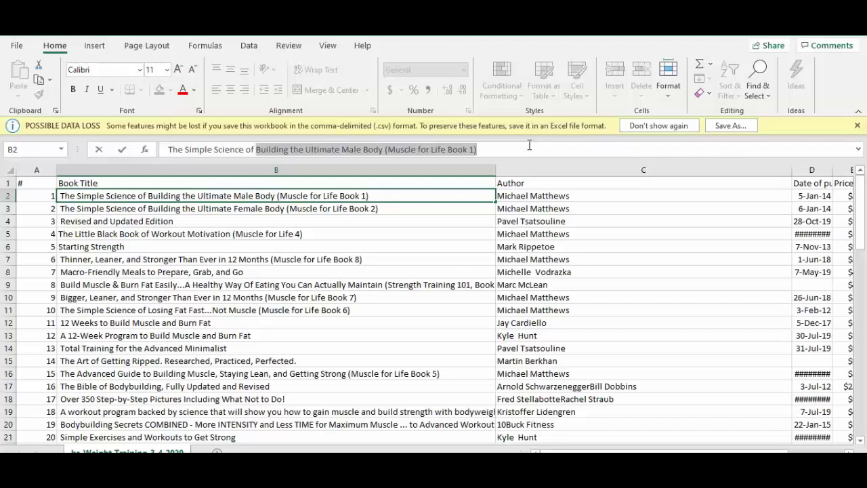
Step: Examine the wording of the subtitle in B2, highlighting Simple, and read the entries in B4 and B5
left_click(255, 149)
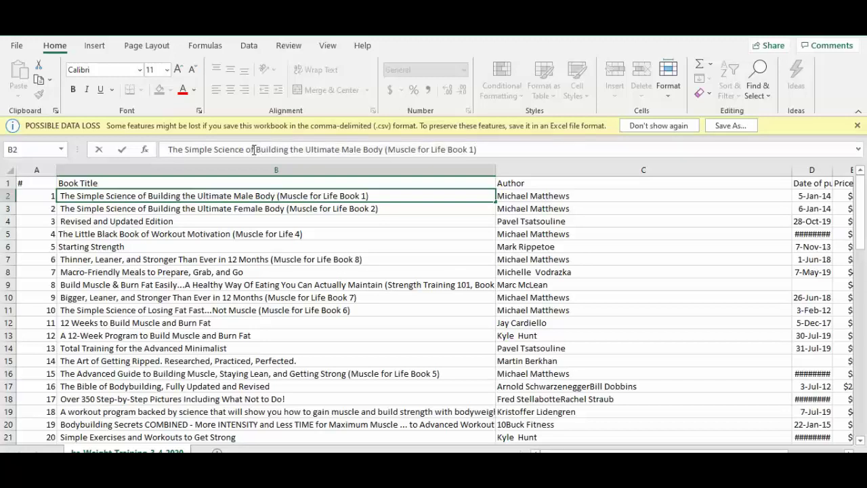
left_click_drag(248, 150, 212, 150)
left_click(207, 150)
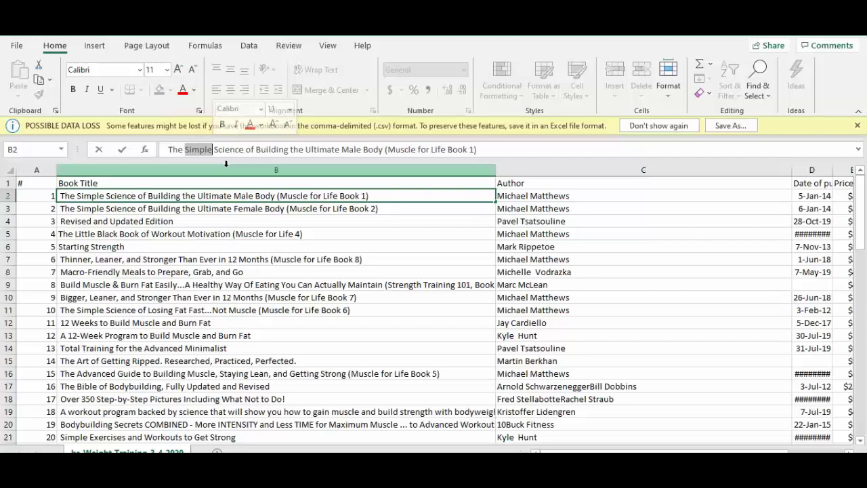
left_click(201, 223)
left_click(195, 237)
left_click(119, 223)
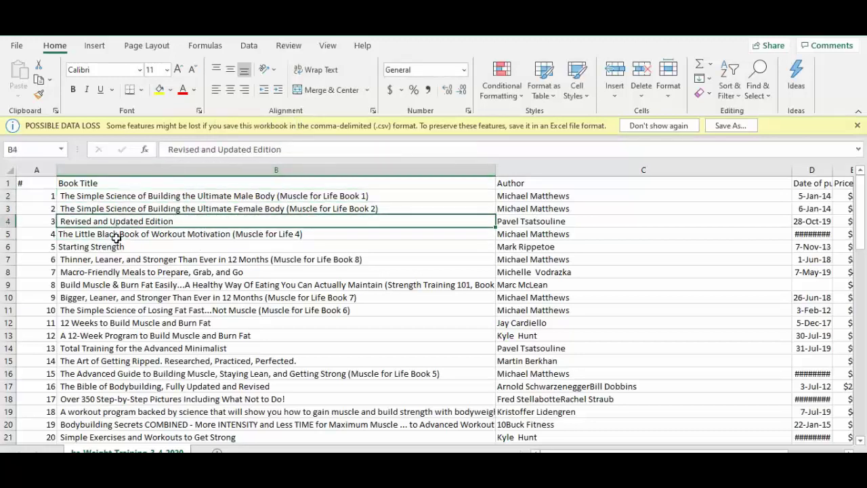
left_click(116, 237)
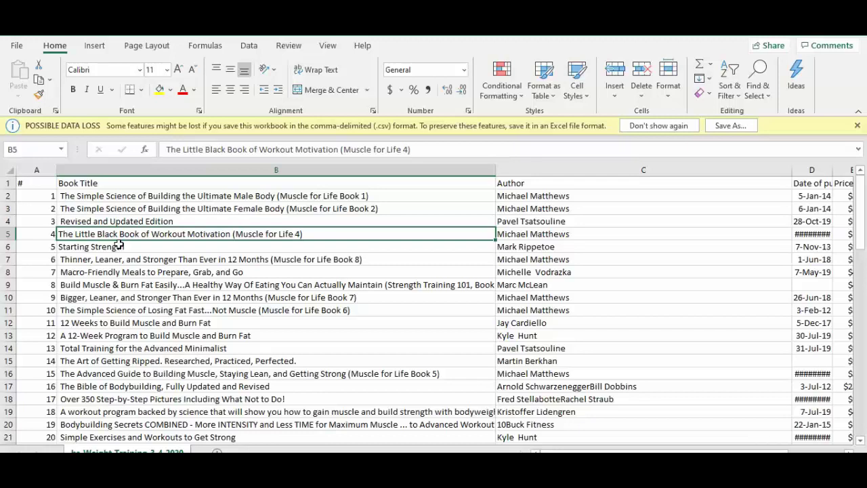
Step: Review the remaining subtitles for title ideas, from B8 through B12, B25 and B28 down to B46
left_click(146, 270)
scroll(188, 295, "down", 2)
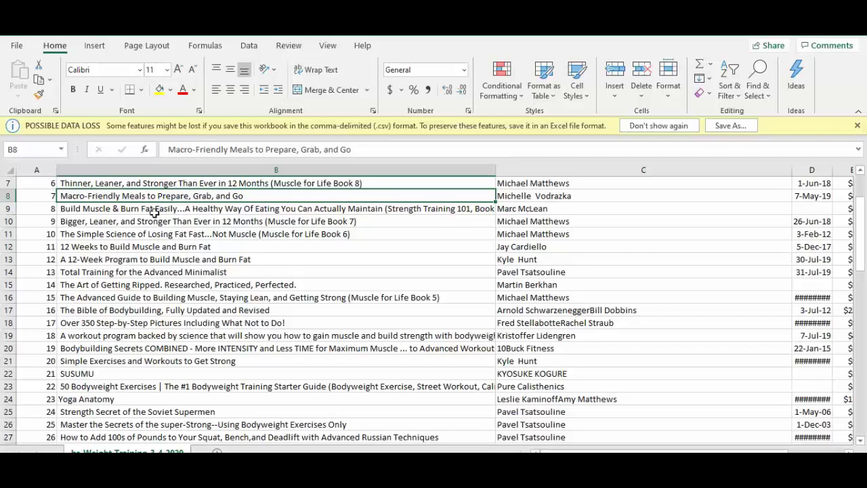
left_click(143, 244)
scroll(151, 286, "down", 4)
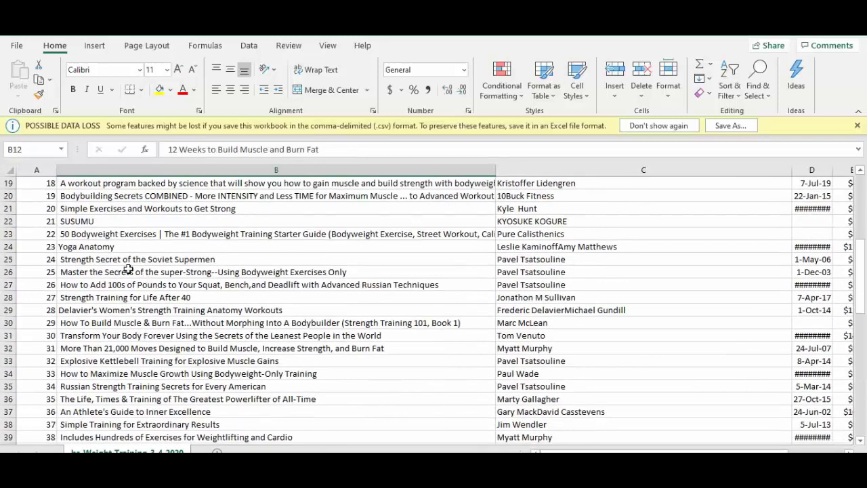
left_click(180, 263)
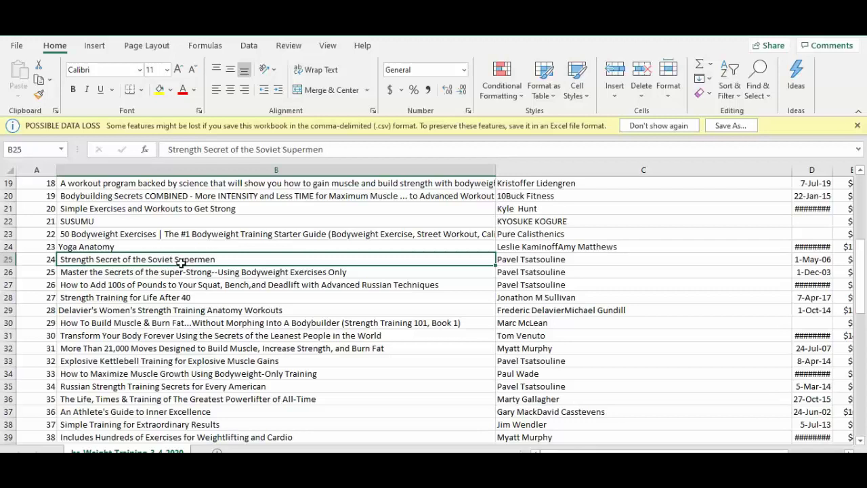
scroll(182, 263, "down", 2)
left_click(171, 228)
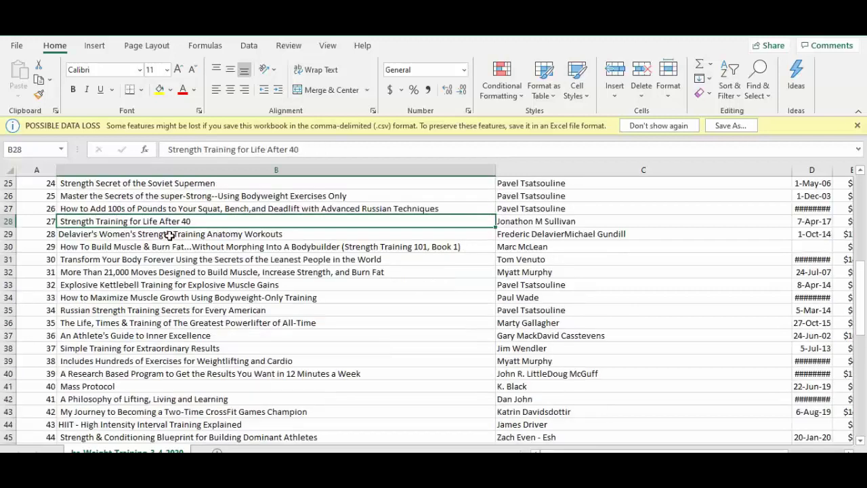
scroll(180, 345, "down", 3)
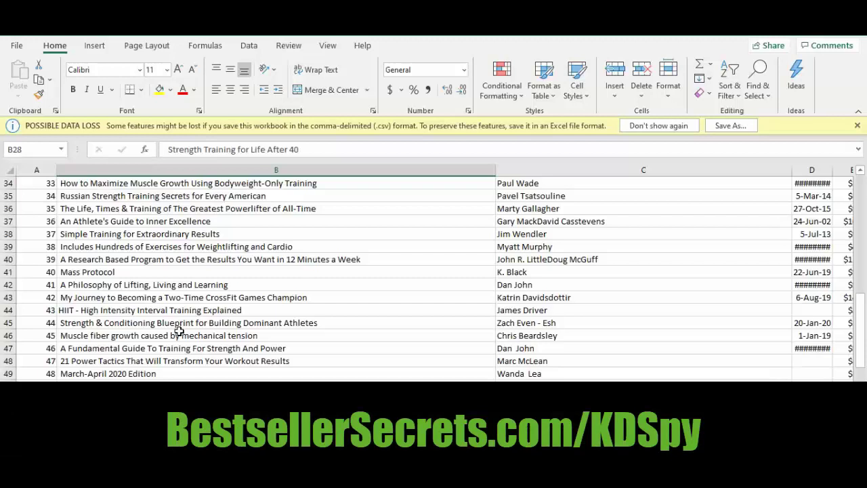
left_click(179, 334)
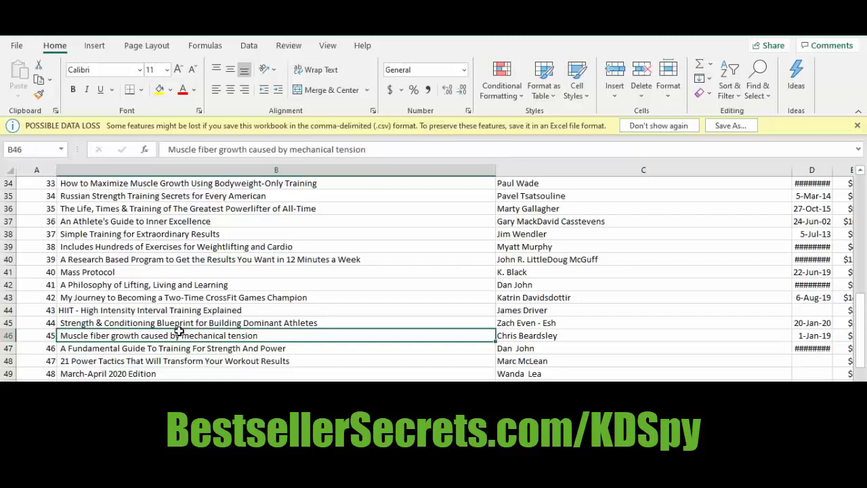
Step: Copy the author names in C3 through C73 and look through the copied list
scroll(547, 291, "up", 11)
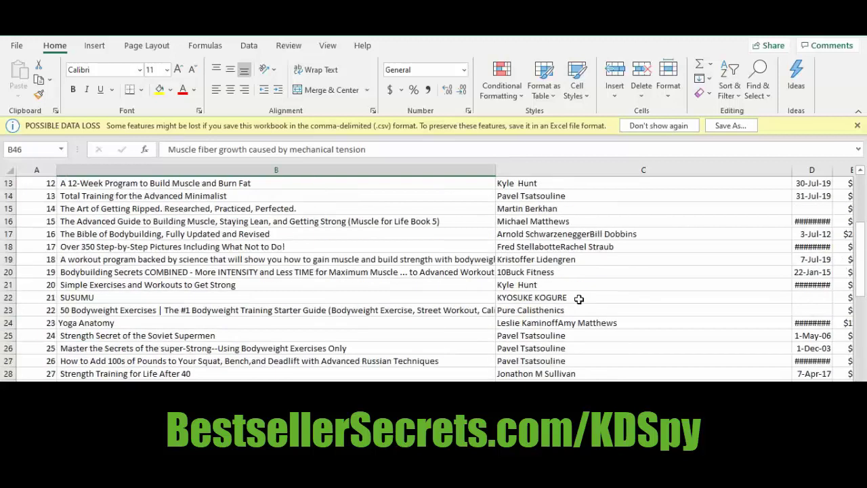
left_click(532, 206)
scroll(533, 326, "down", 19)
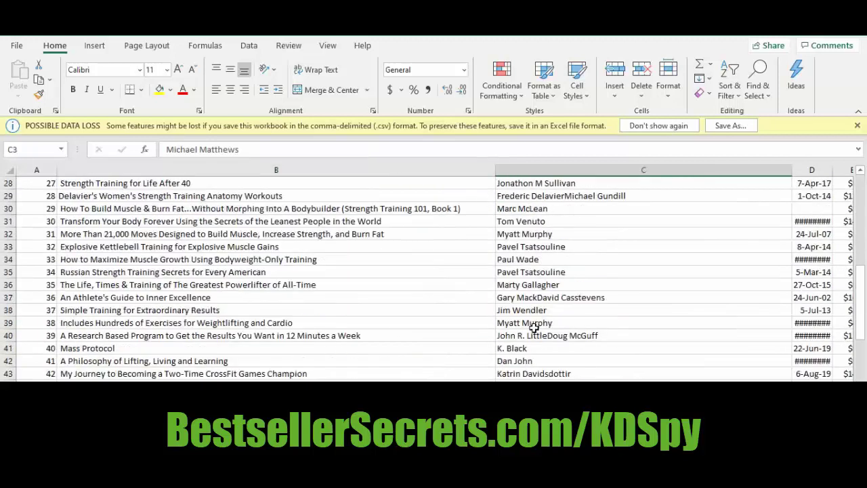
left_click(538, 370, "shift")
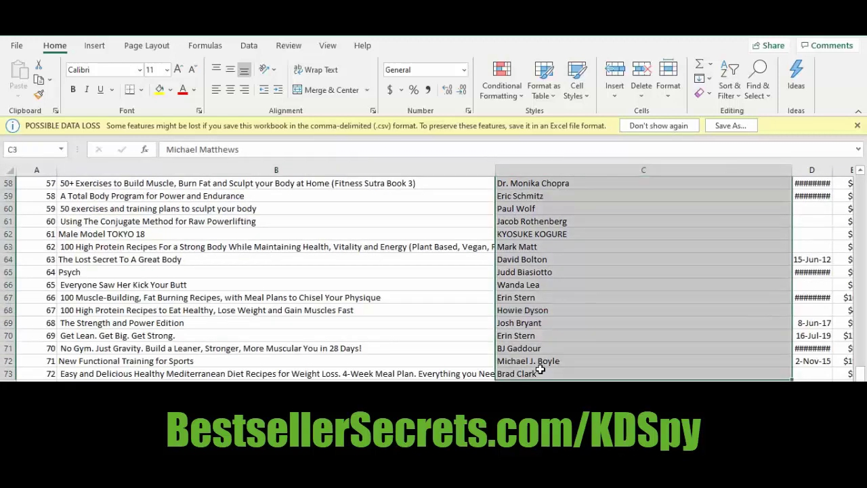
key("ctrl+c")
scroll(542, 355, "up", 7)
scroll(542, 354, "down", 9)
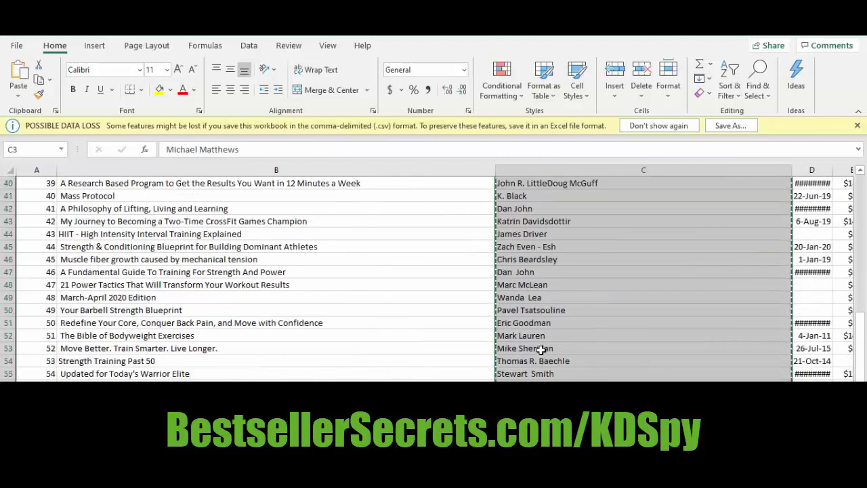
scroll(445, 366, "up", 20)
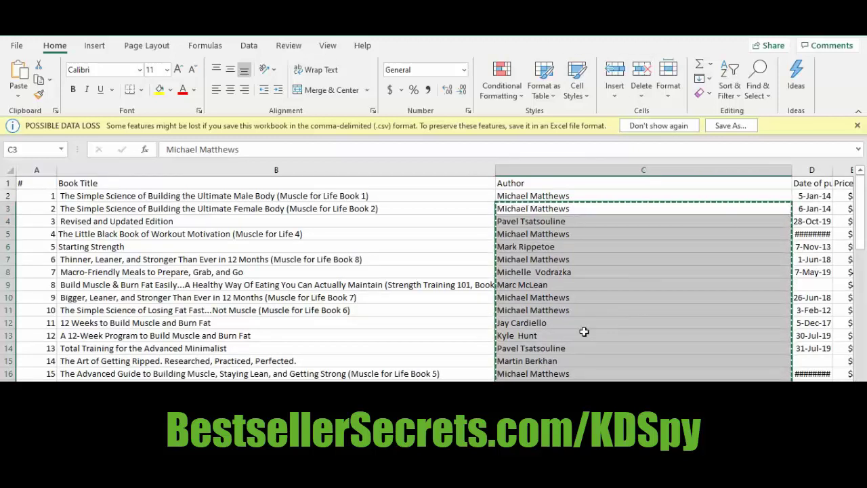
scroll(584, 331, "down", 16)
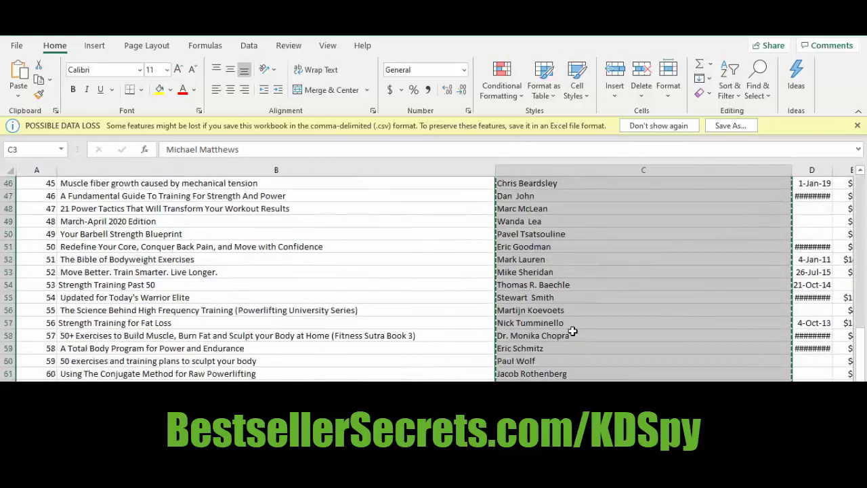